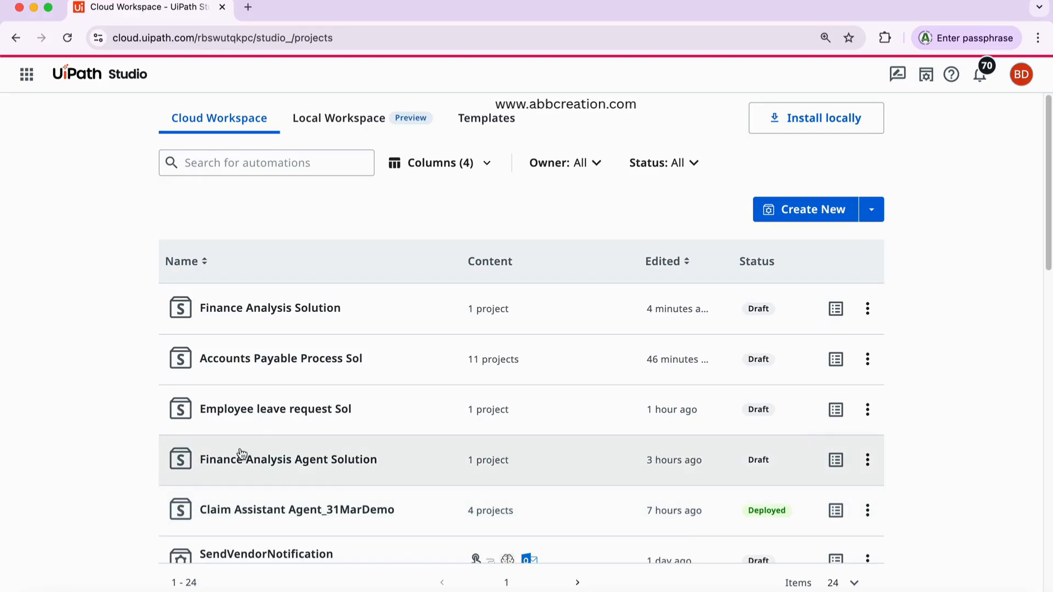
Switch to TextEdit and read the notes on Maestro, BPMN components, gateways, pools, lanes and flows, finishing back in the browser.
left_click(391, 591)
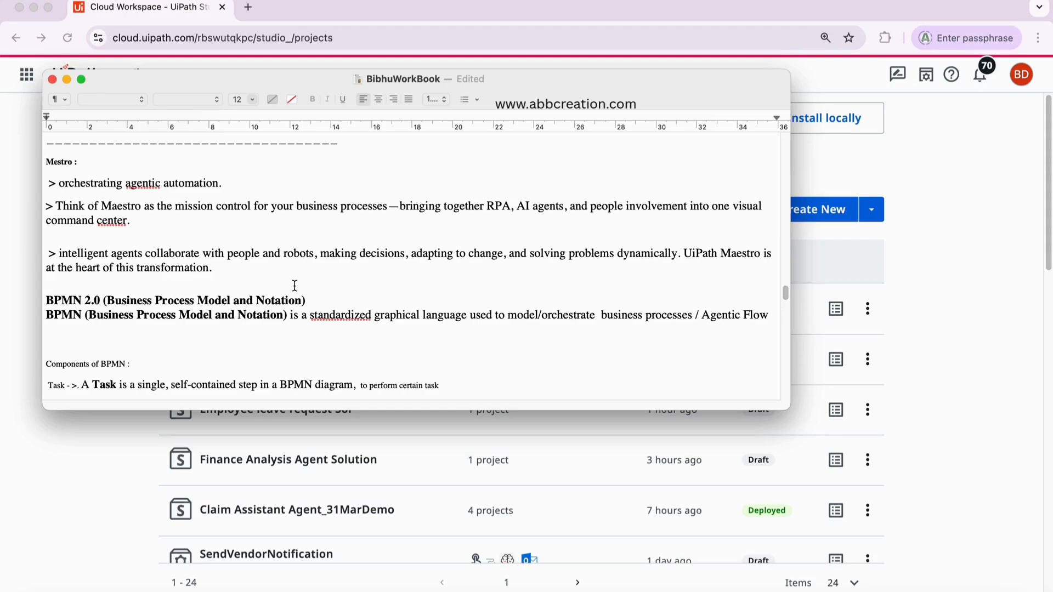
scroll(217, 297, "down", 3)
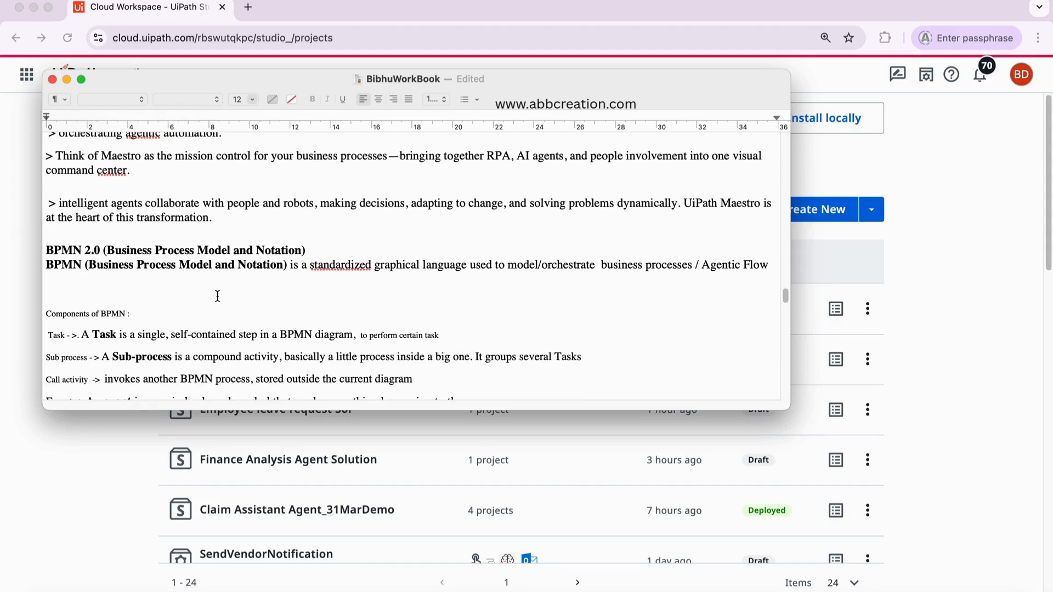
scroll(218, 296, "down", 5)
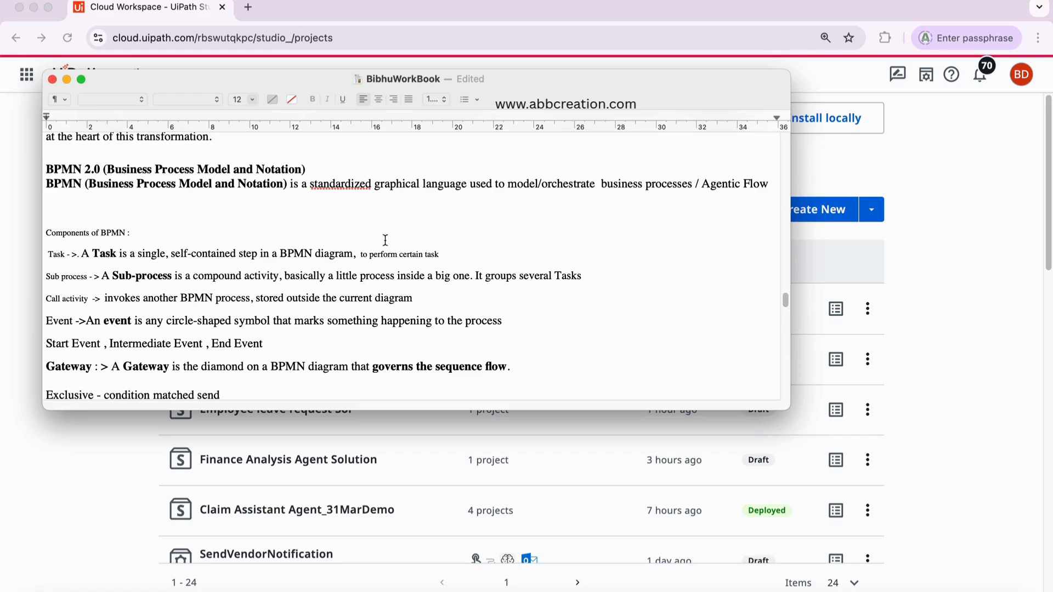
scroll(360, 239, "down", 3)
scroll(358, 240, "down", 3)
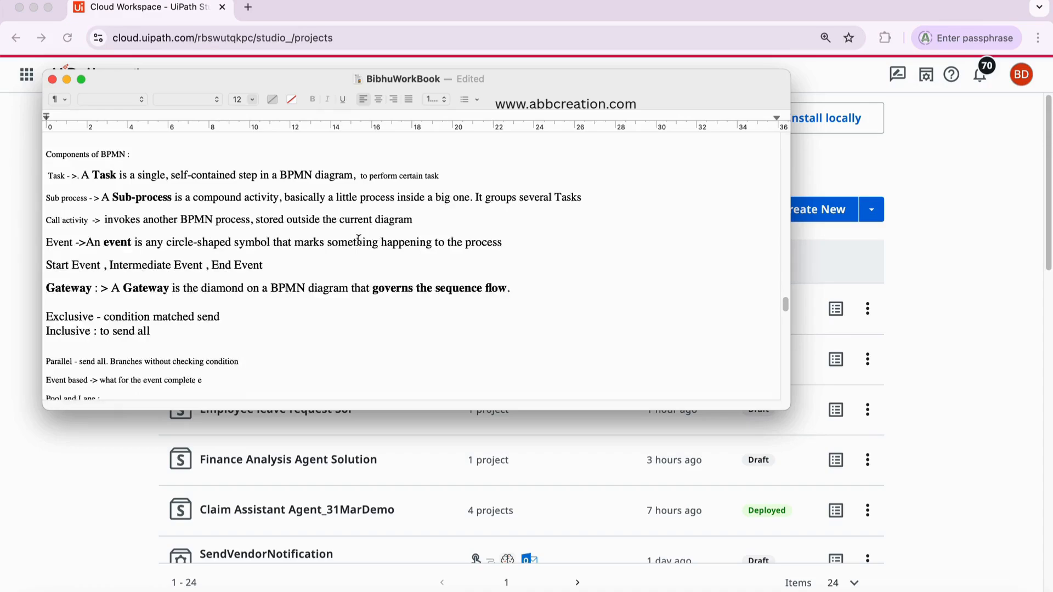
scroll(358, 241, "down", 1)
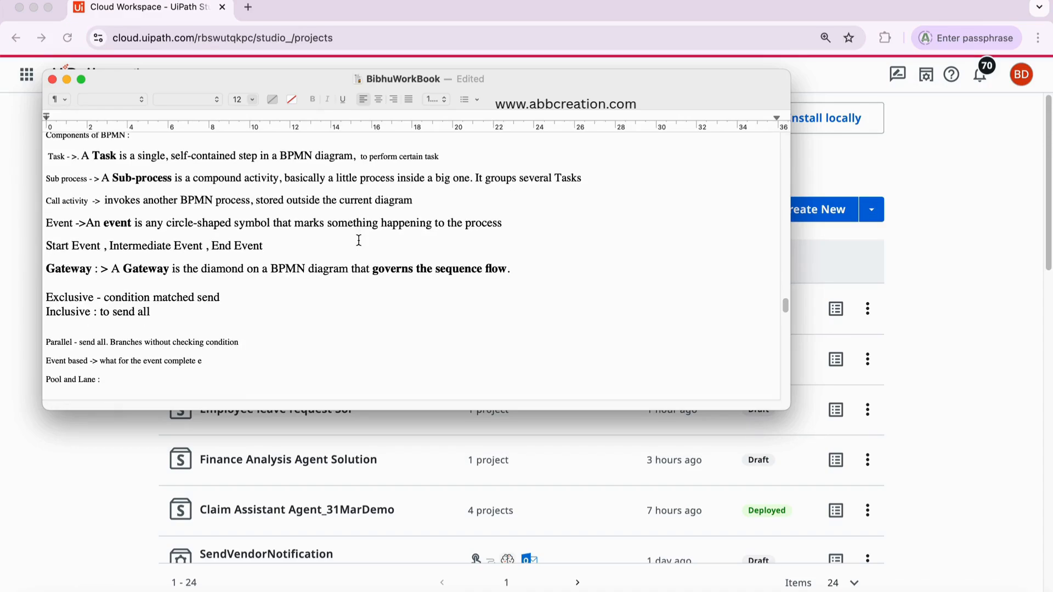
scroll(358, 240, "down", 4)
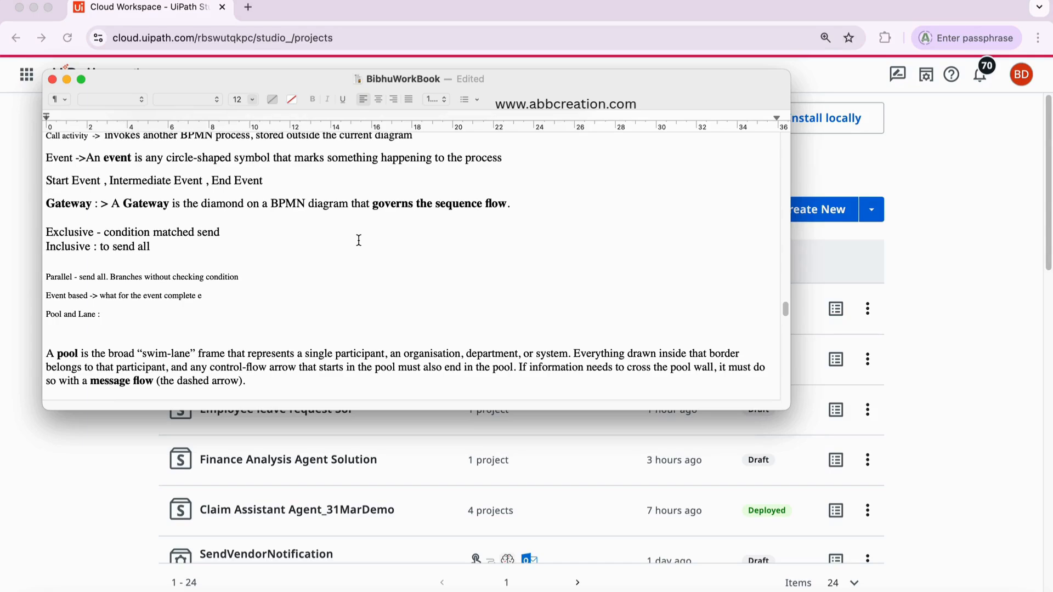
scroll(358, 240, "down", 10)
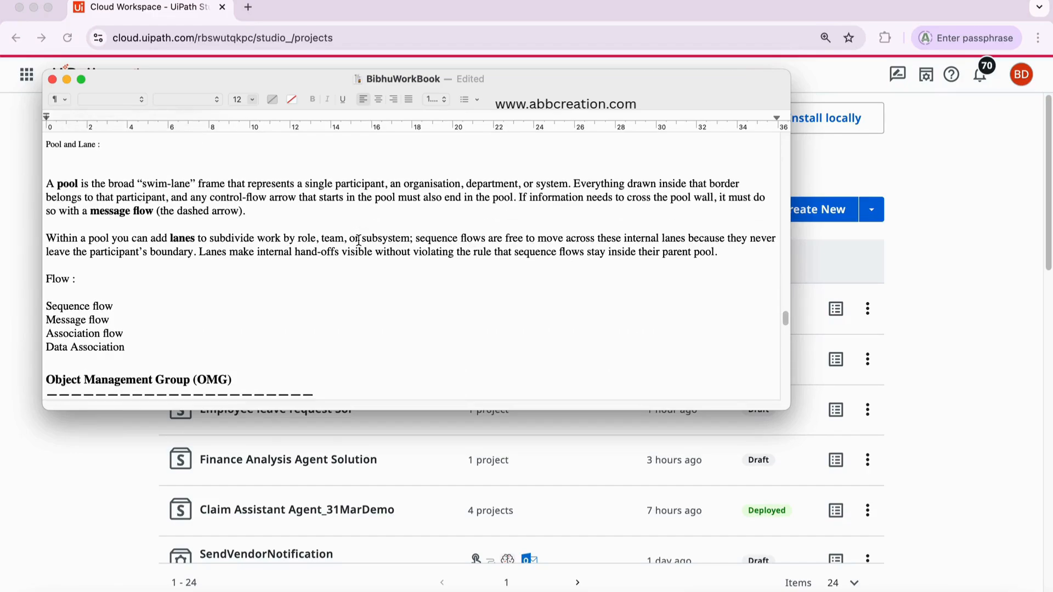
scroll(358, 240, "down", 6)
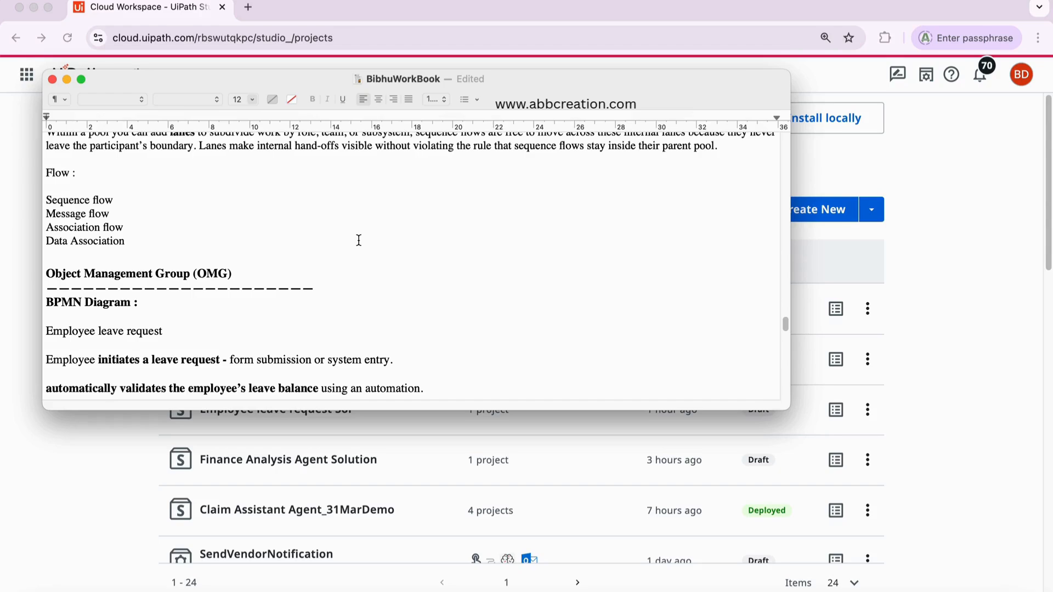
left_click(943, 317)
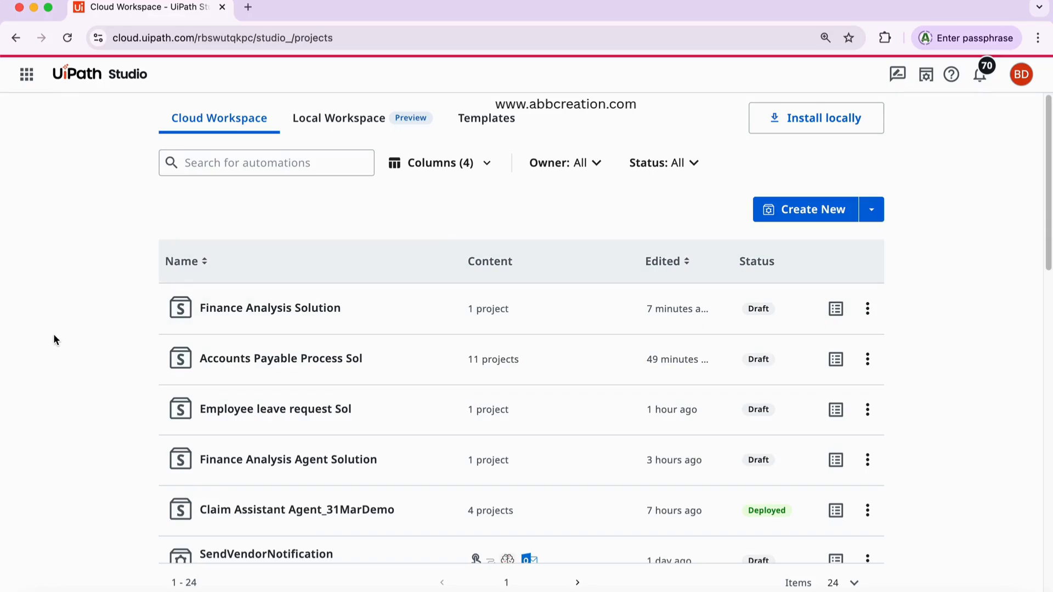
Open the QCoE_Cloud tenant's services in Administration and check which services, including Maestro, are enabled.
left_click(28, 75)
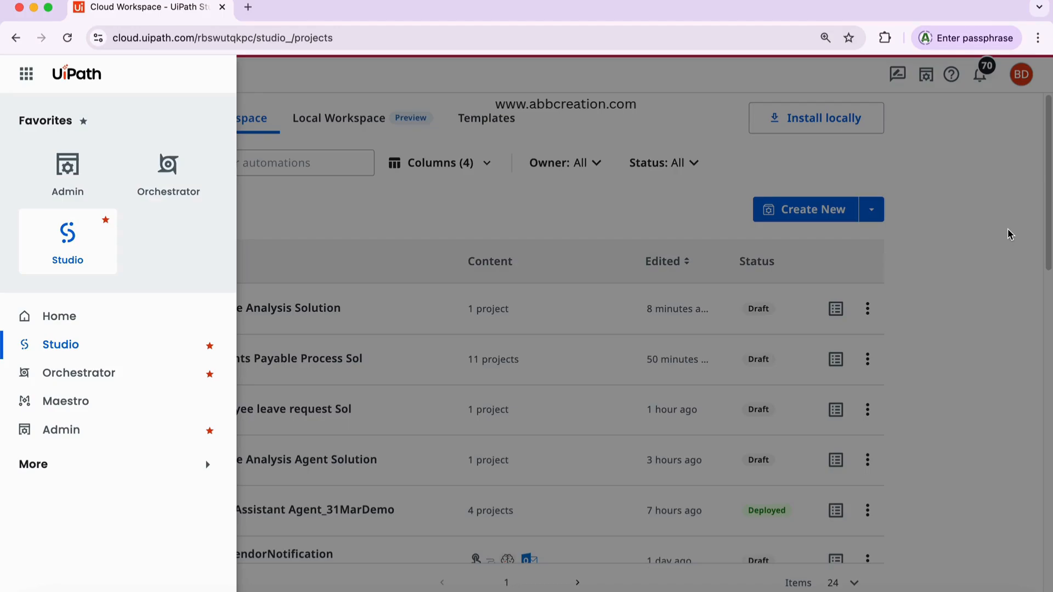
left_click(67, 173)
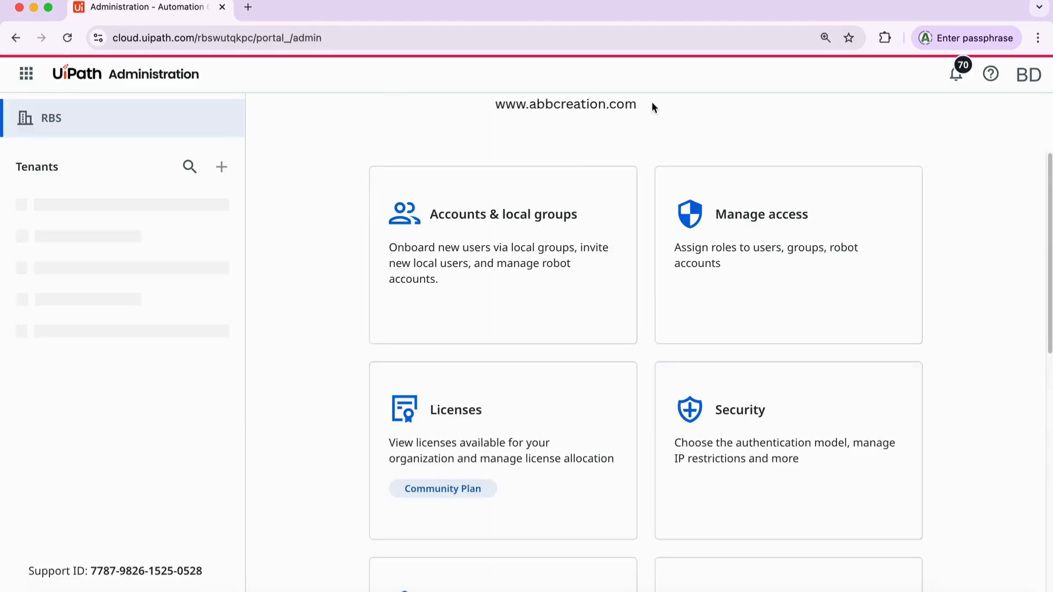
left_click(56, 204)
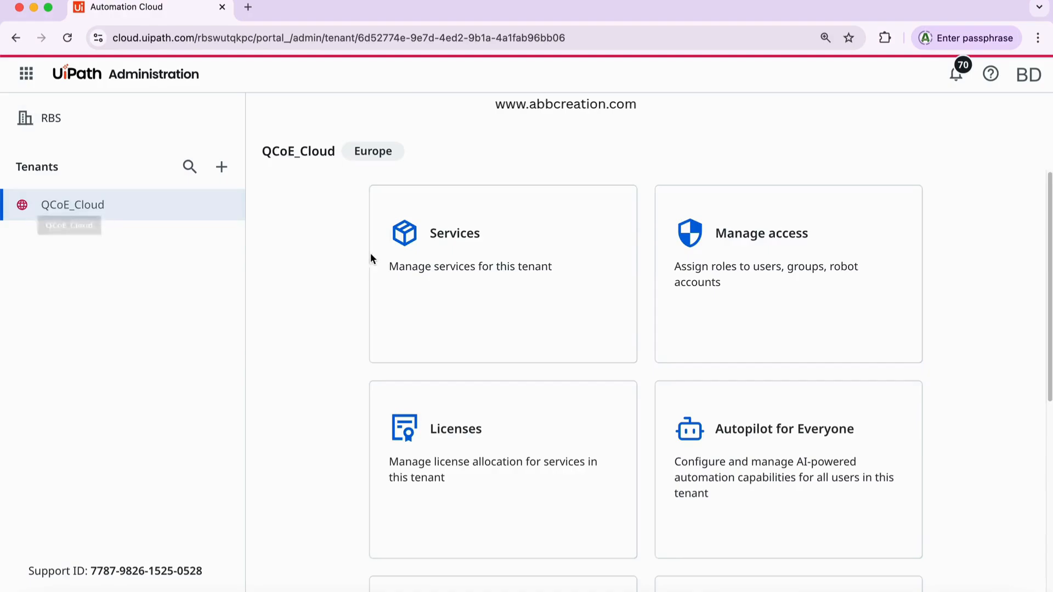
left_click(454, 246)
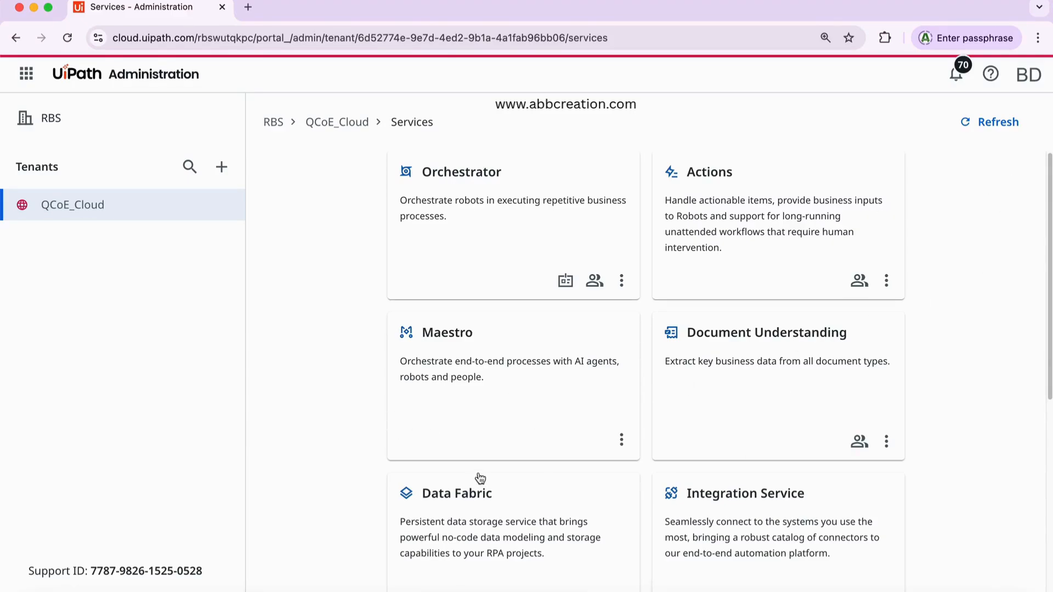
scroll(494, 439, "down", 7)
scroll(493, 435, "up", 7)
Return to Studio's cloud workspace and open Maestro from there.
left_click(26, 74)
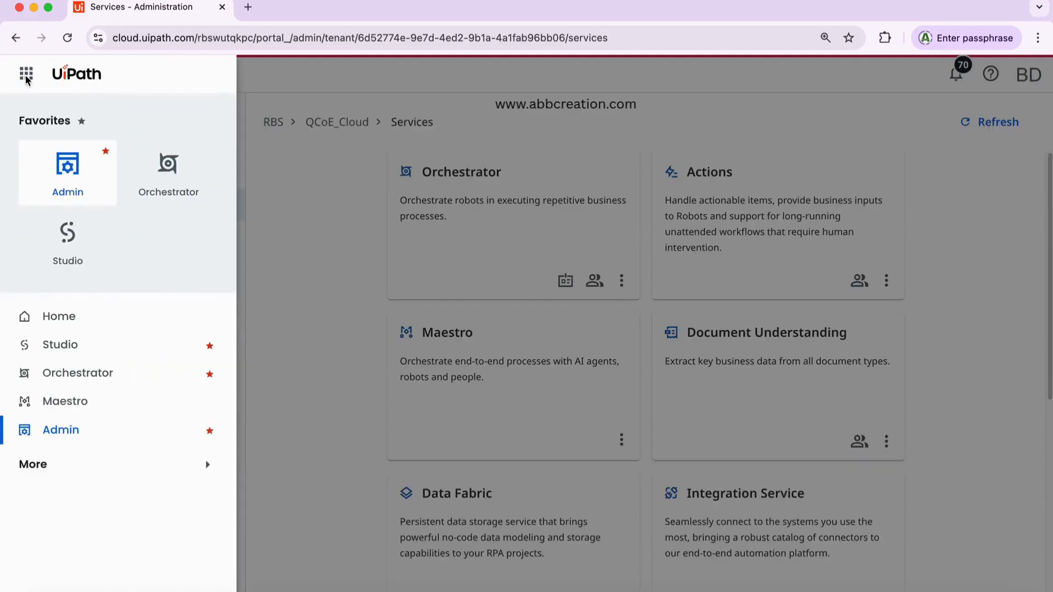
left_click(68, 236)
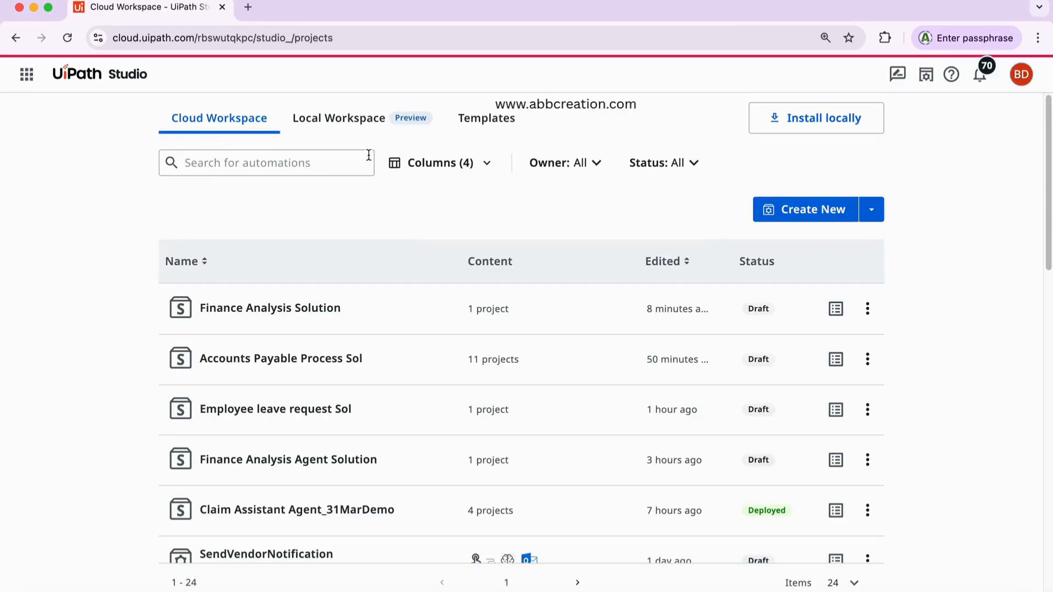
left_click(27, 77)
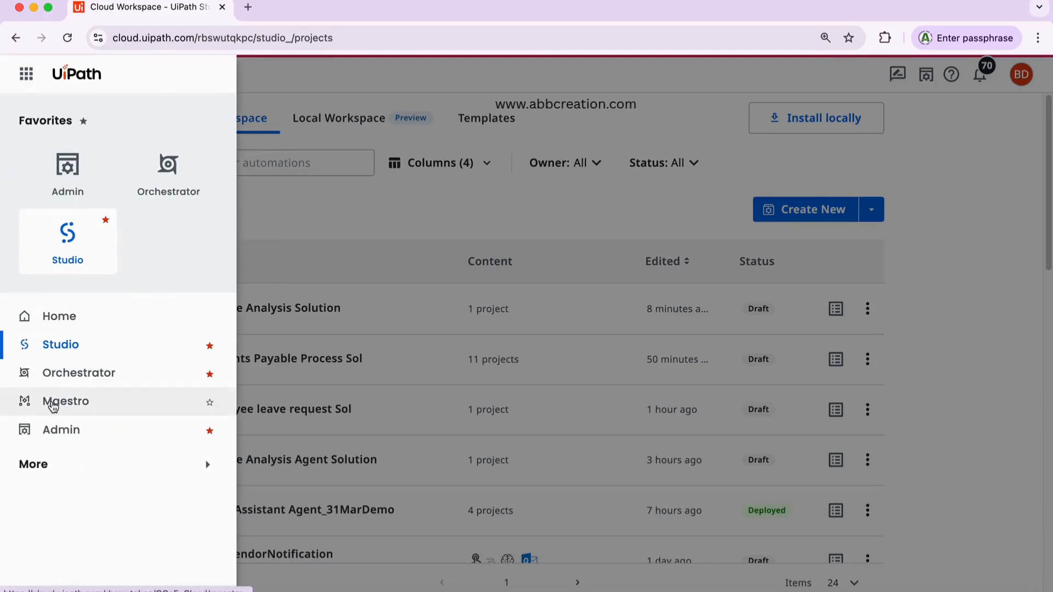
left_click(53, 406)
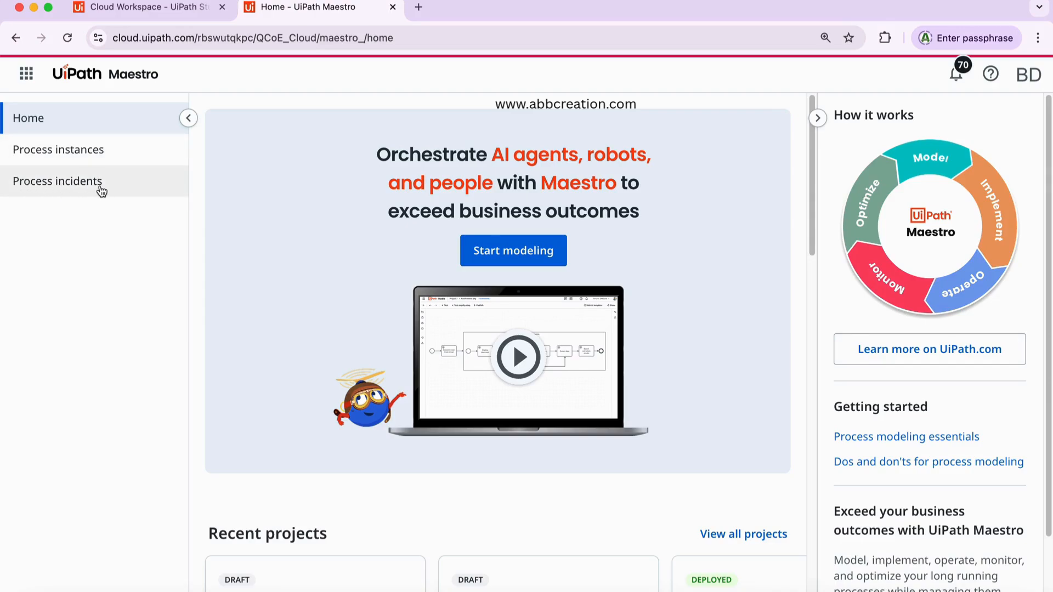
Examine the Maestro home page's recent projects, process templates, process monitoring and process instances.
scroll(385, 317, "down", 5)
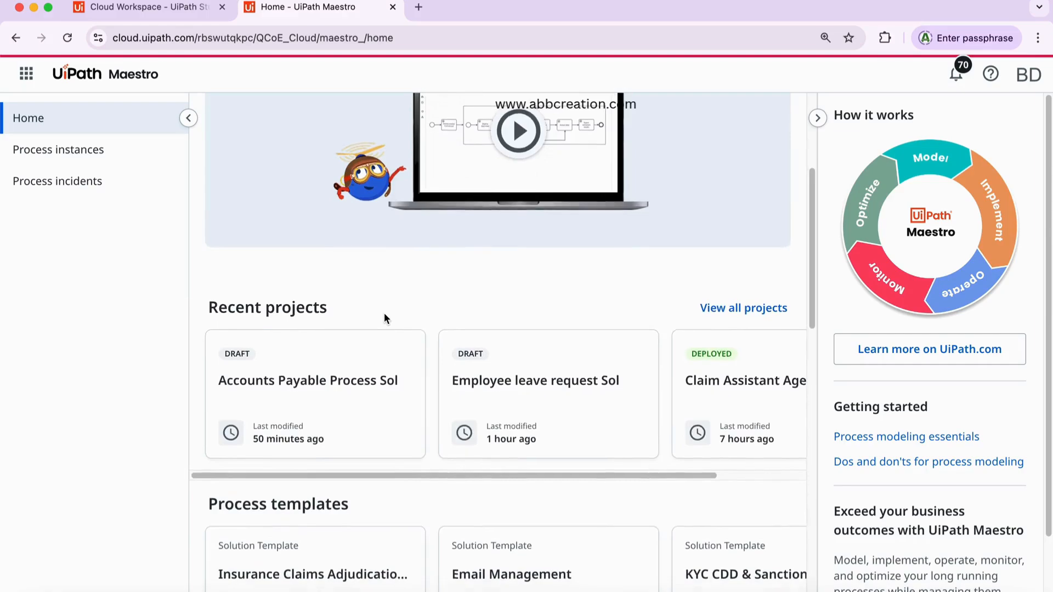
scroll(386, 318, "down", 2)
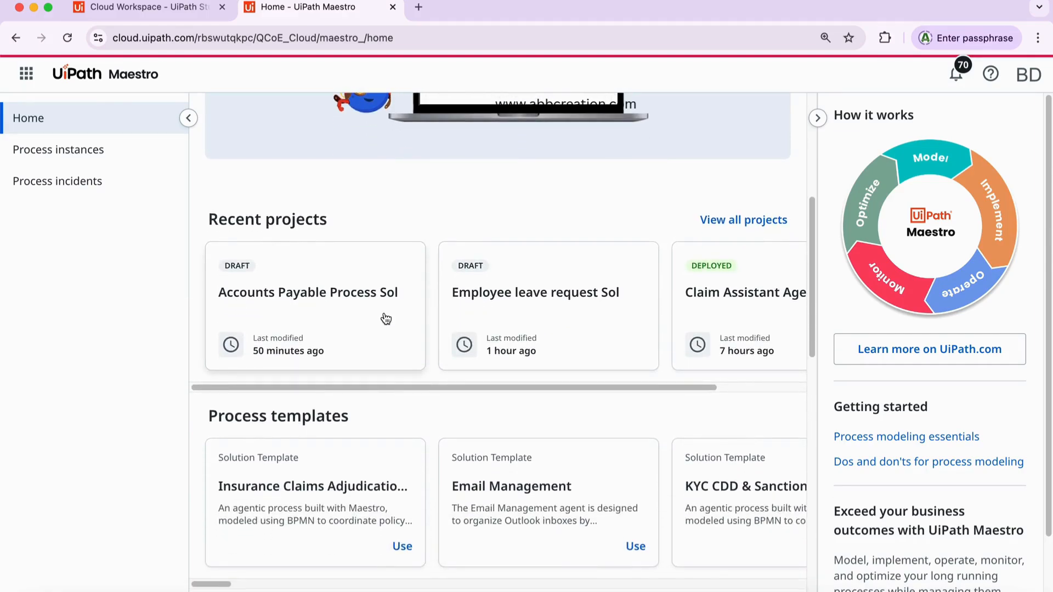
scroll(575, 329, "down", 3)
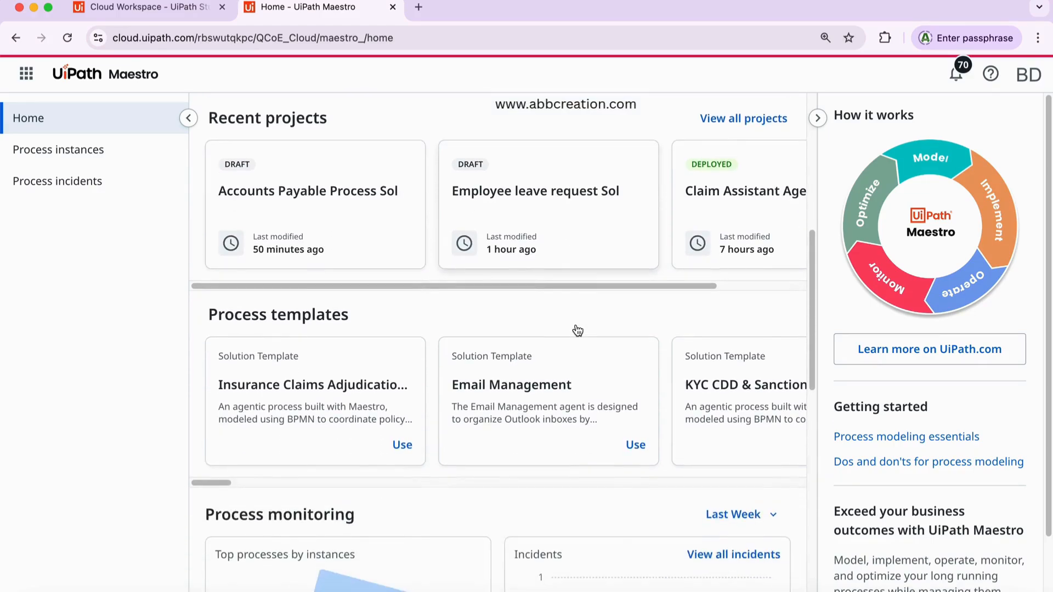
scroll(577, 329, "down", 3)
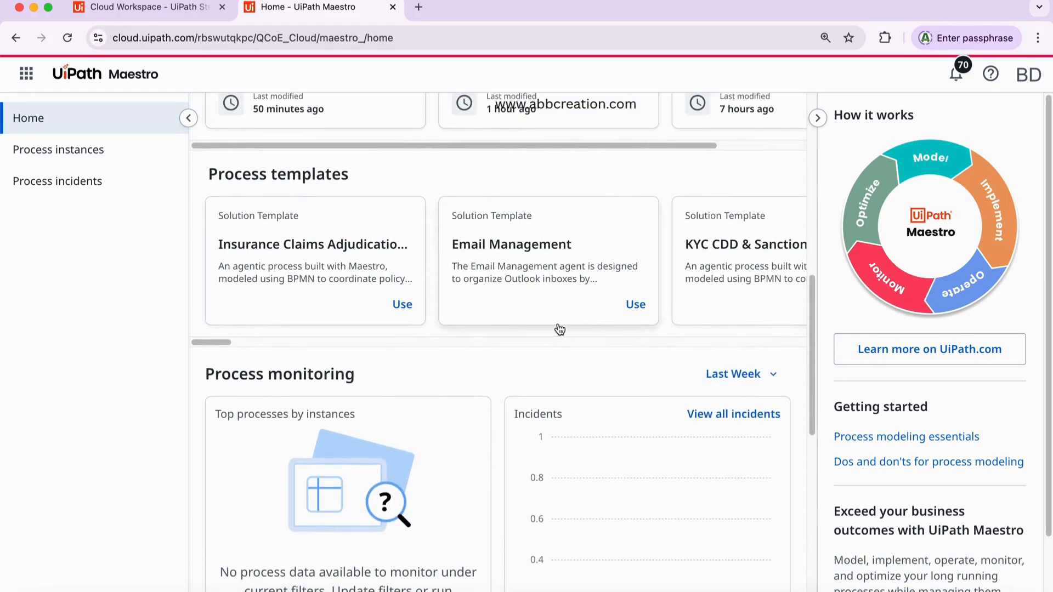
left_click_drag(360, 147, 631, 159)
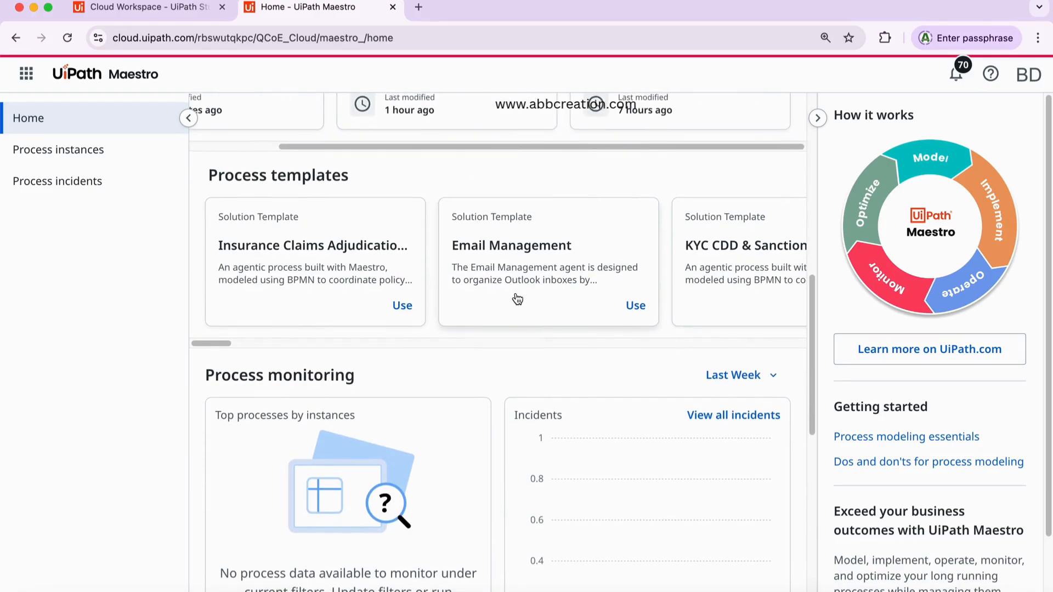
scroll(526, 324, "up", 2)
scroll(527, 328, "down", 7)
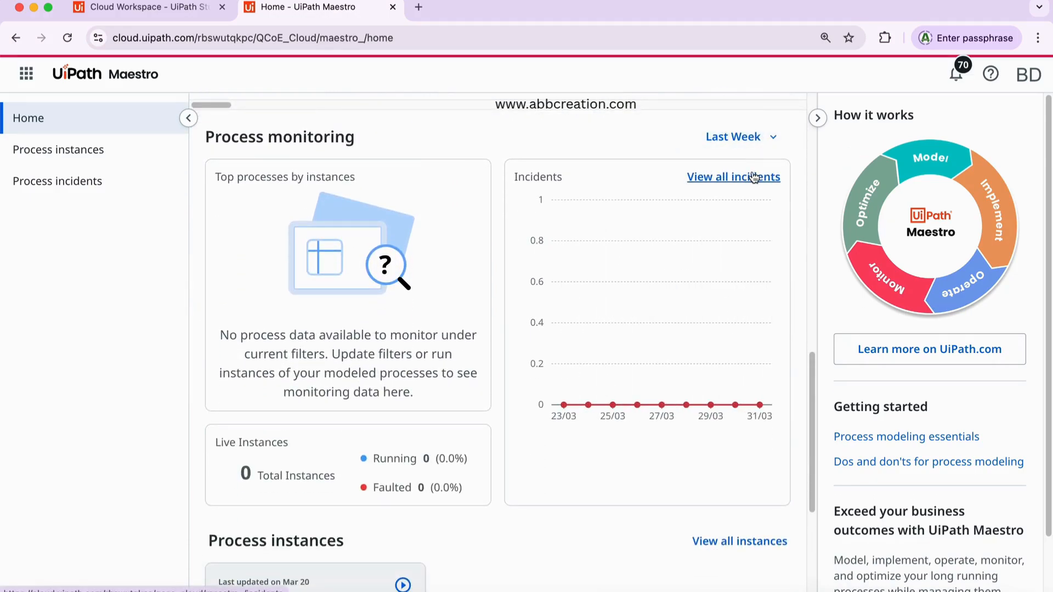
scroll(309, 351, "down", 1)
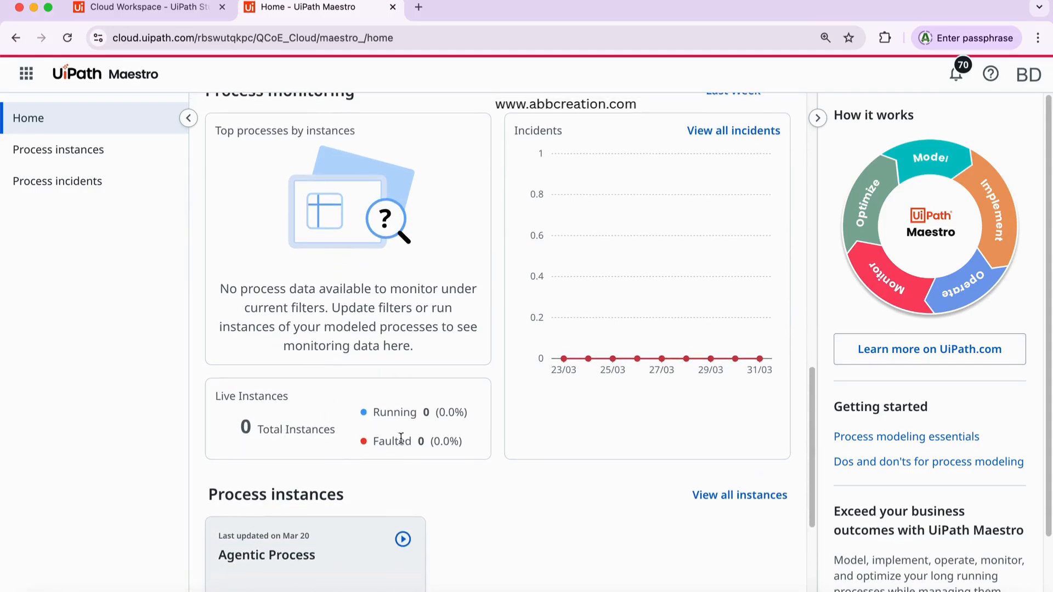
scroll(291, 388, "down", 5)
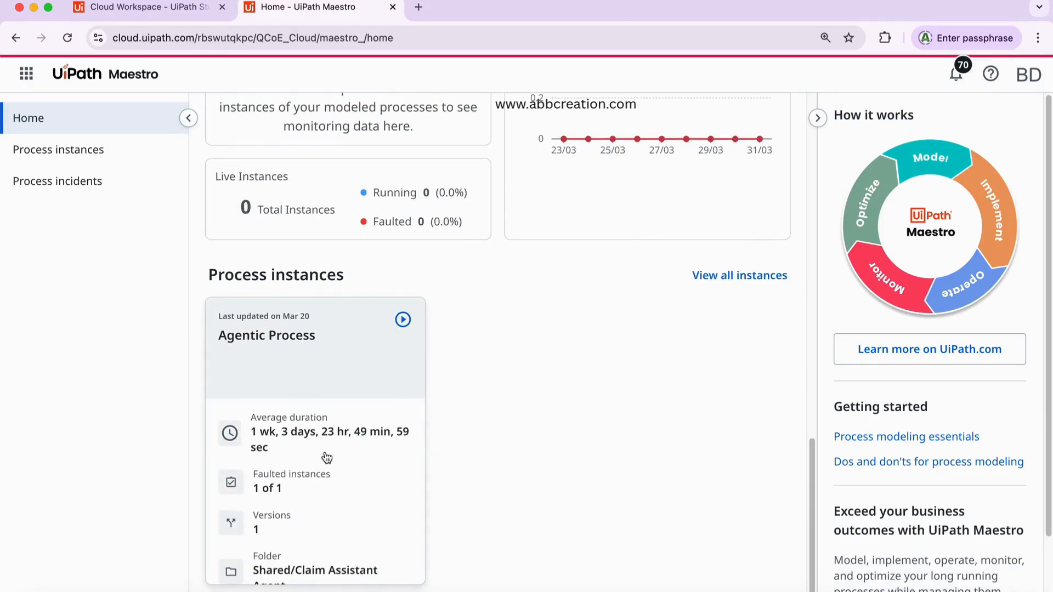
scroll(327, 457, "up", 10)
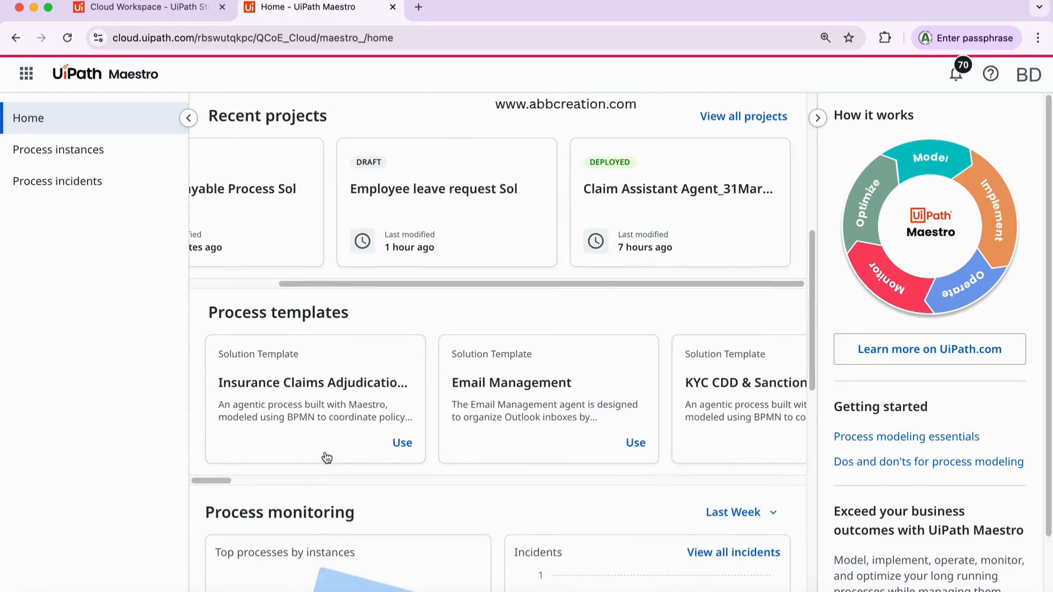
scroll(326, 458, "up", 5)
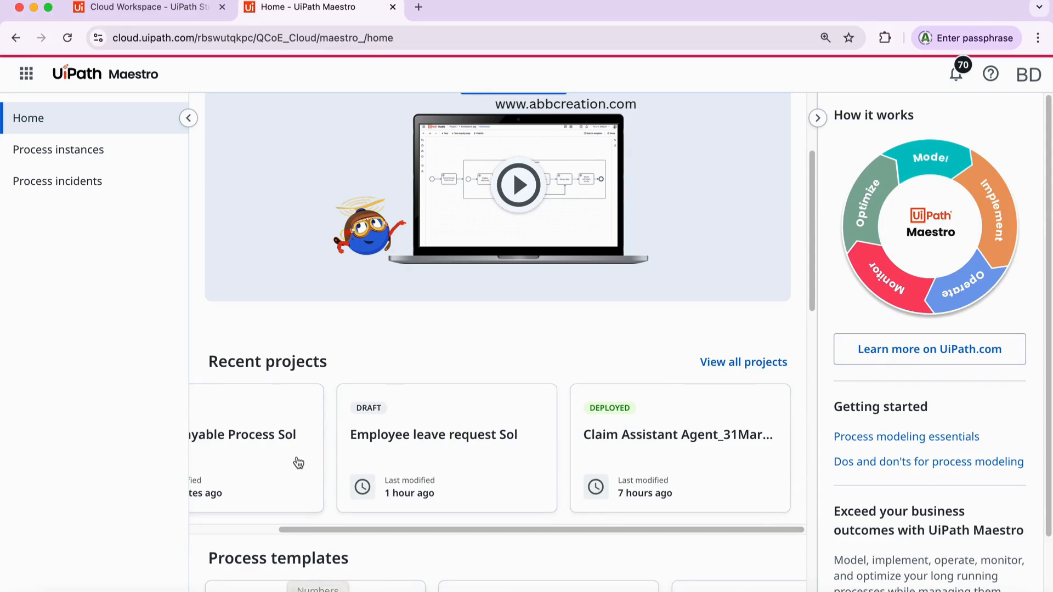
scroll(290, 466, "up", 3)
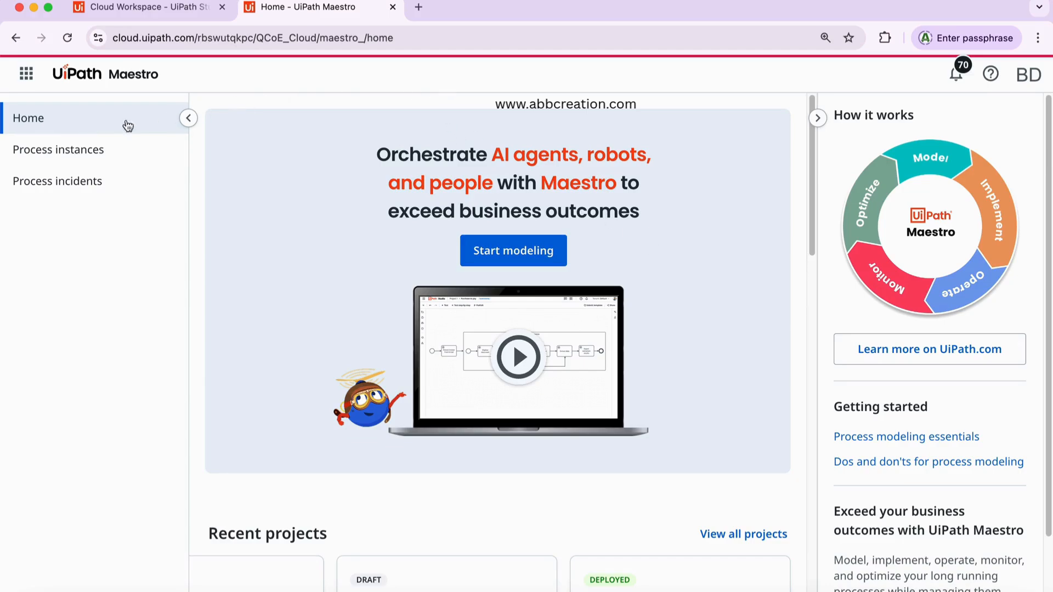
Review Maestro's process instances page and its process incidents page, including the table of incidents.
left_click(38, 157)
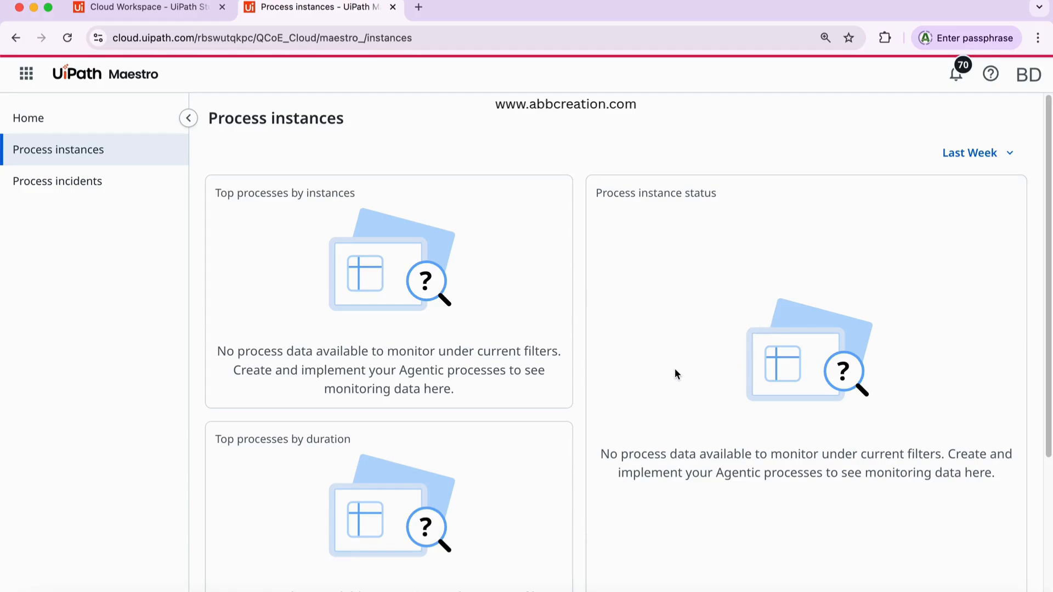
left_click(29, 187)
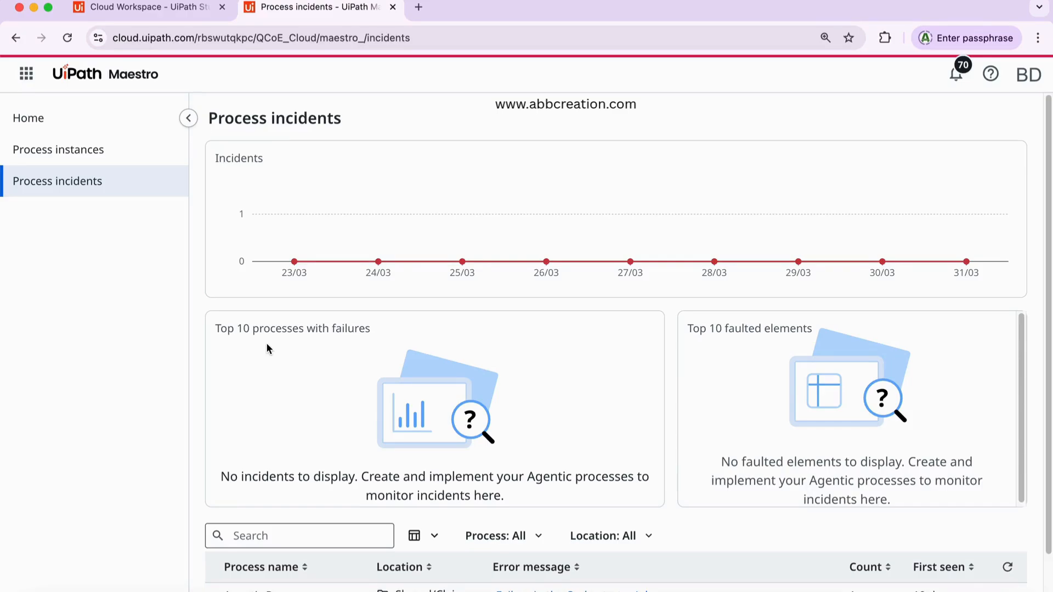
scroll(413, 335, "down", 1)
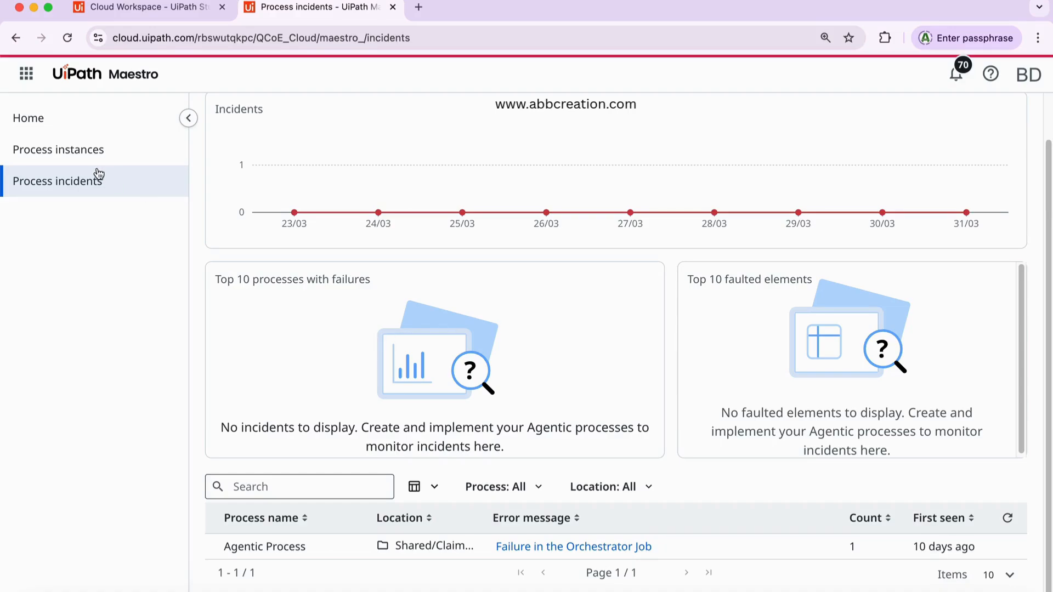
Start modeling a new agentic process from the Maestro home page and dismiss the error notification.
left_click(31, 122)
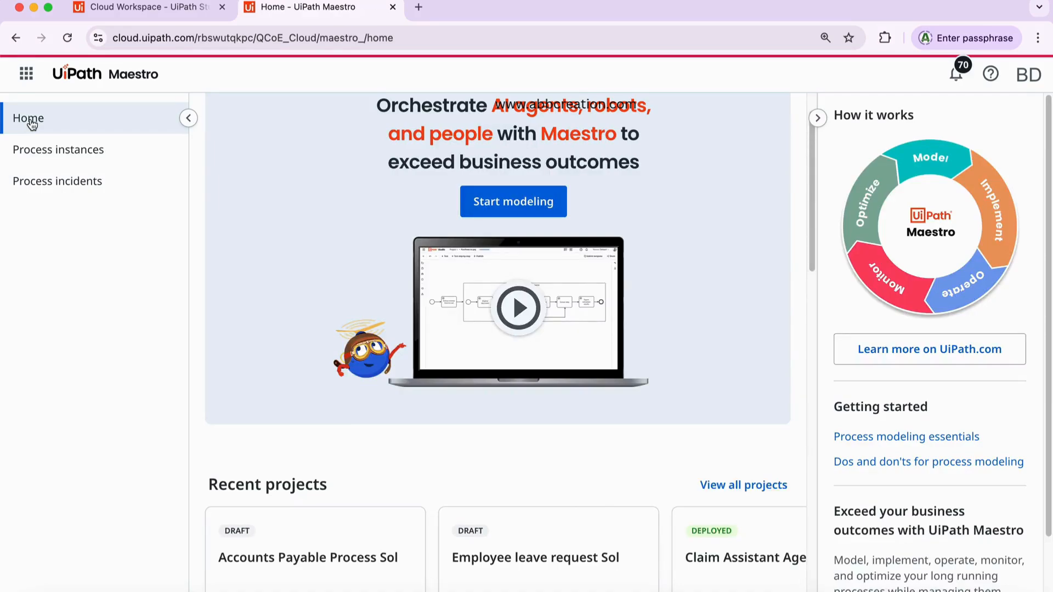
left_click(519, 203)
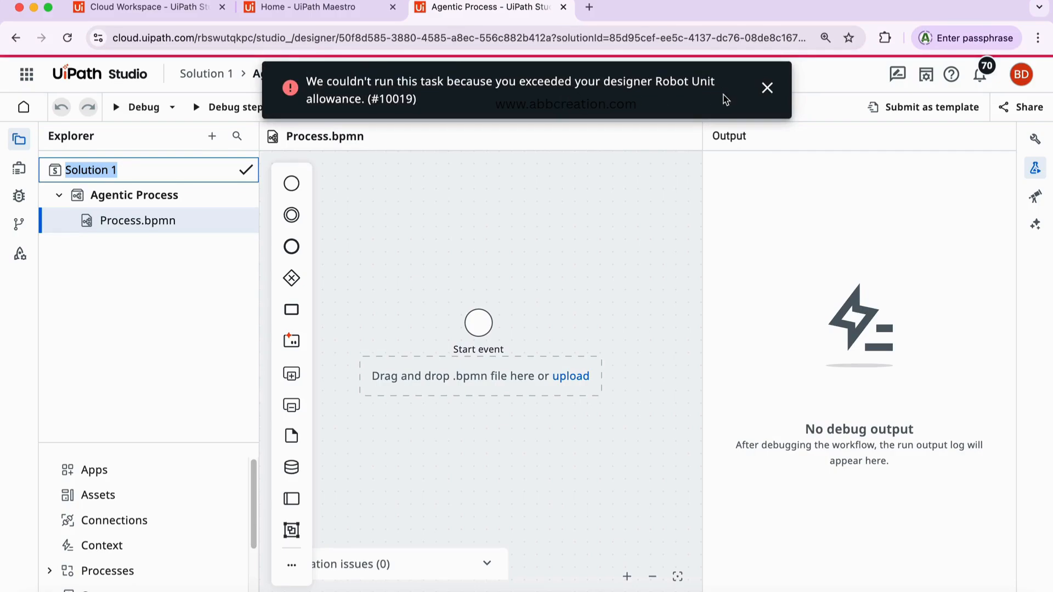
left_click(767, 88)
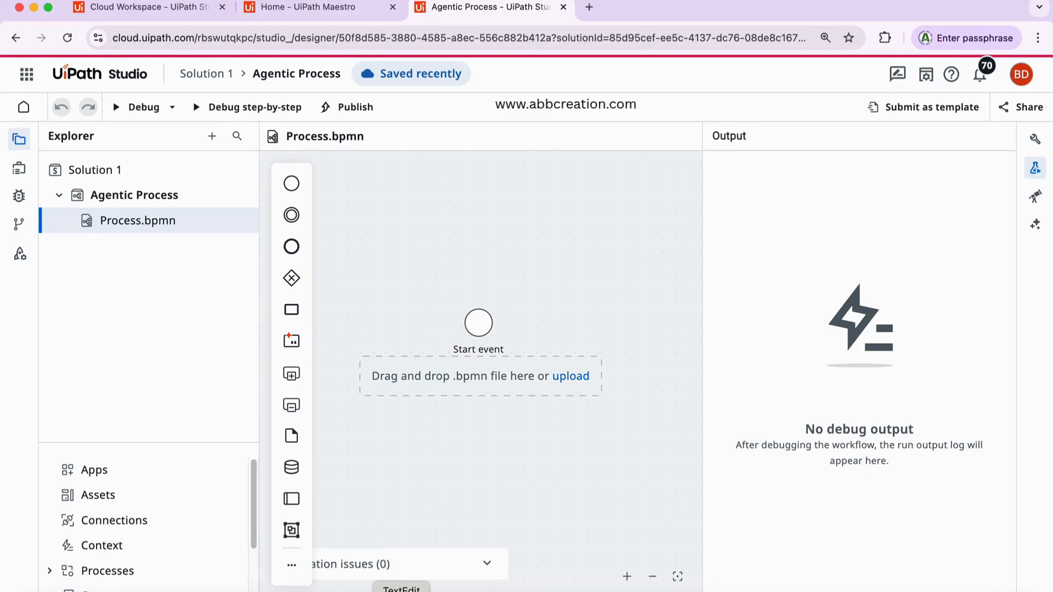
Open the TextEdit notes and read the employee leave request process description in the BPMN Diagram section, through the approval and rejection outcomes.
left_click(402, 591)
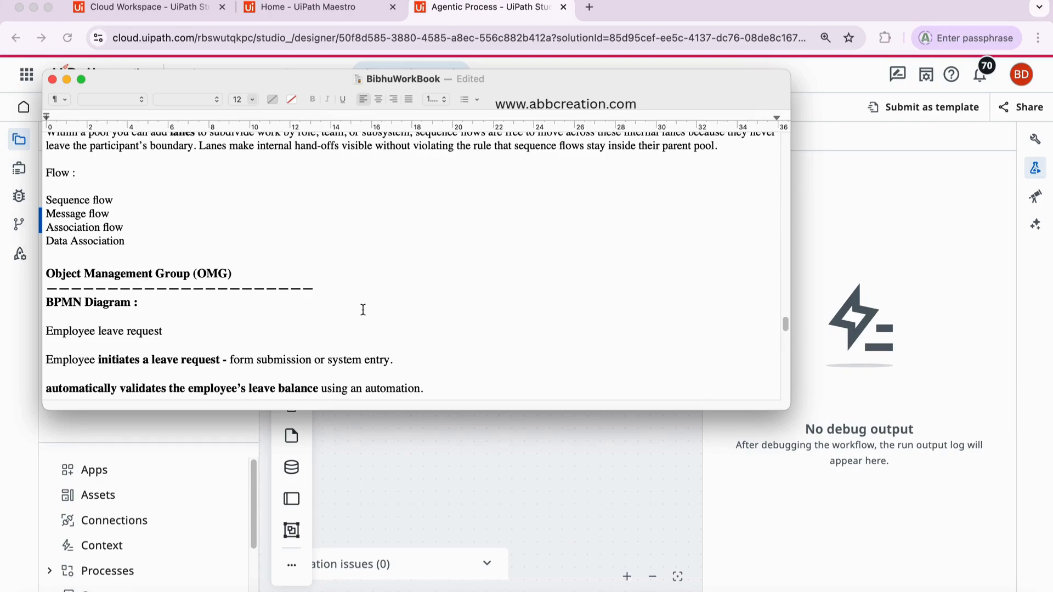
scroll(362, 309, "down", 1)
scroll(363, 310, "down", 1)
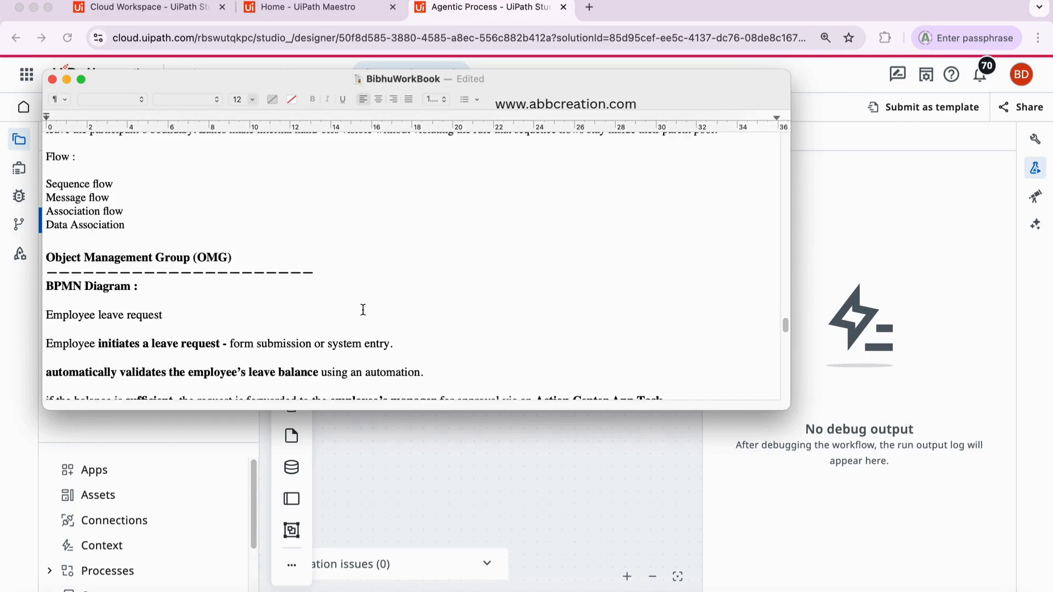
scroll(363, 310, "down", 4)
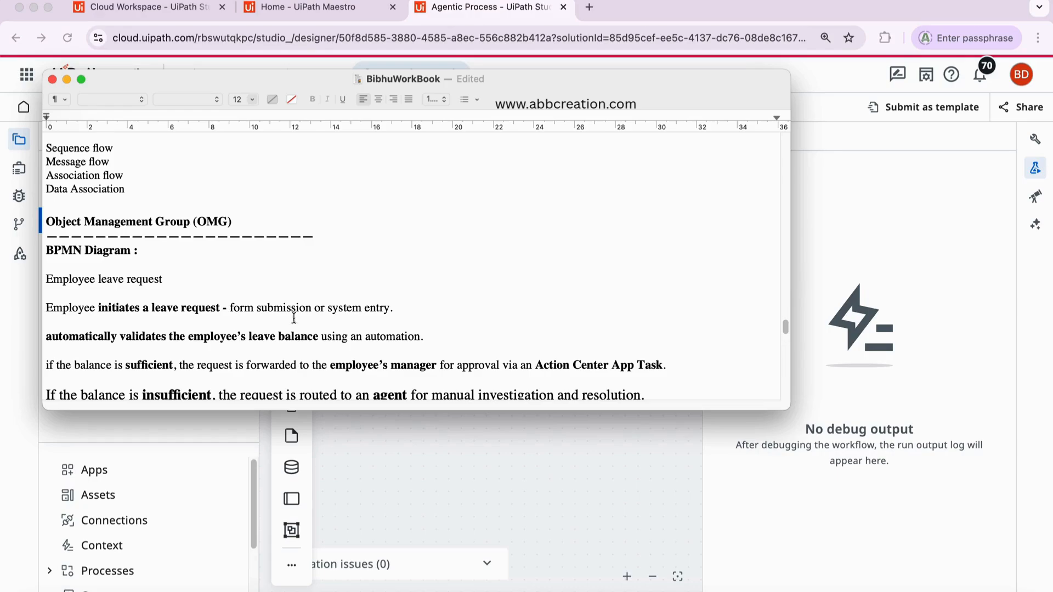
scroll(176, 288, "down", 2)
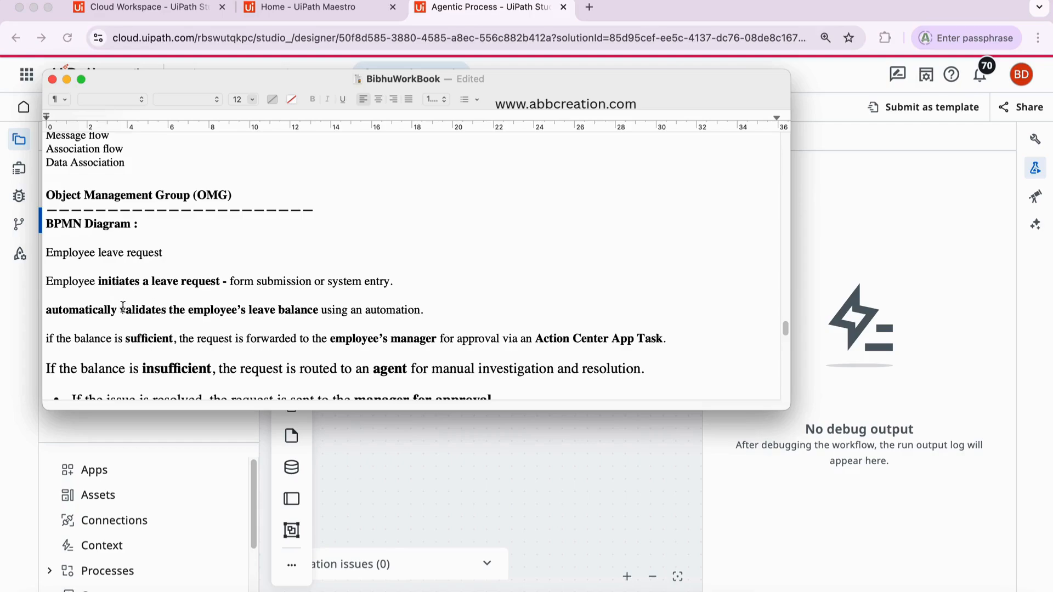
scroll(368, 305, "down", 2)
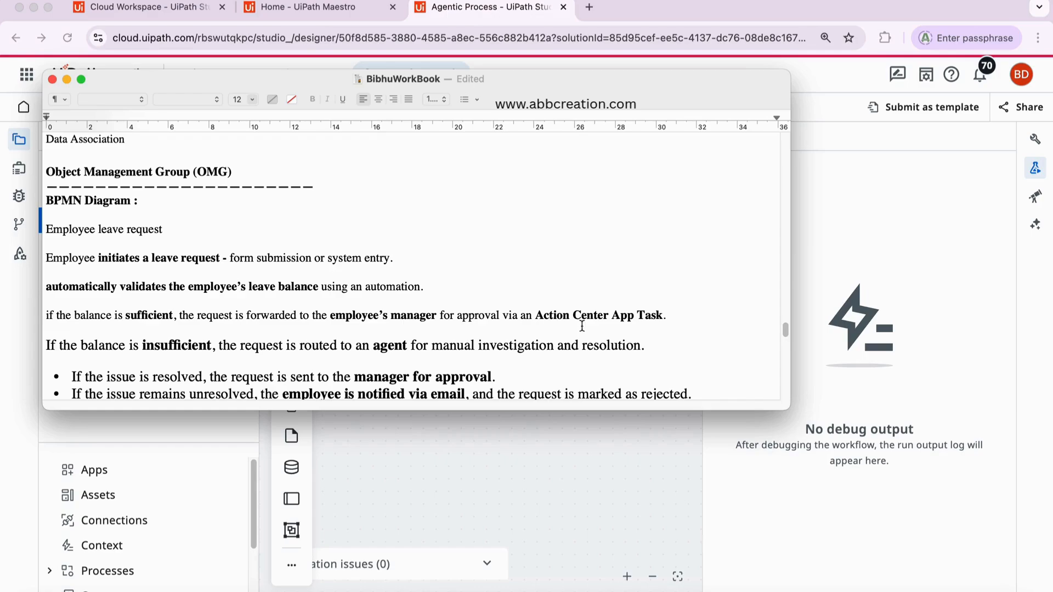
scroll(404, 354, "down", 2)
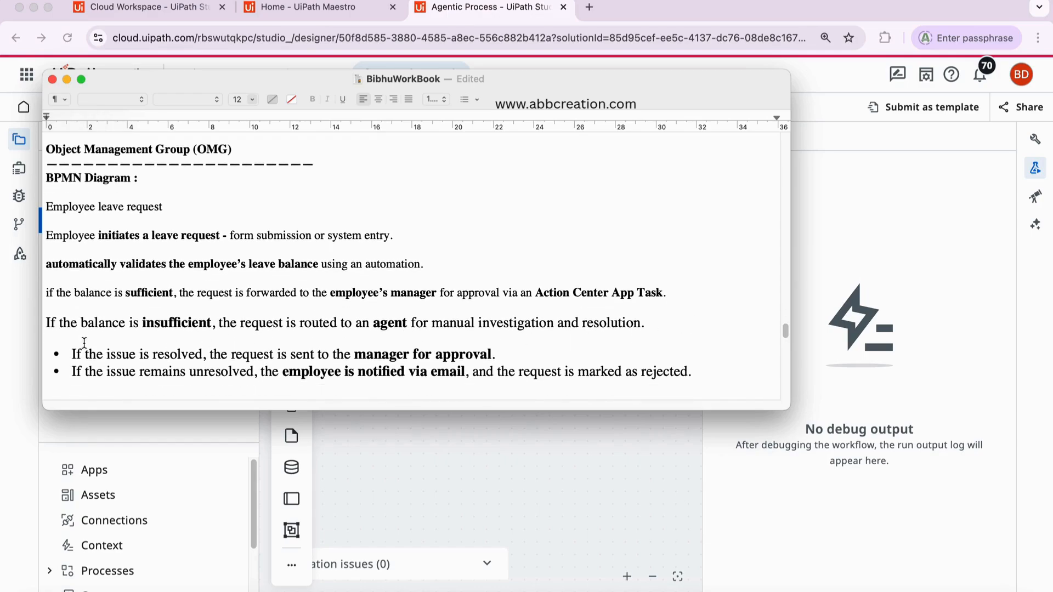
scroll(305, 374, "down", 5)
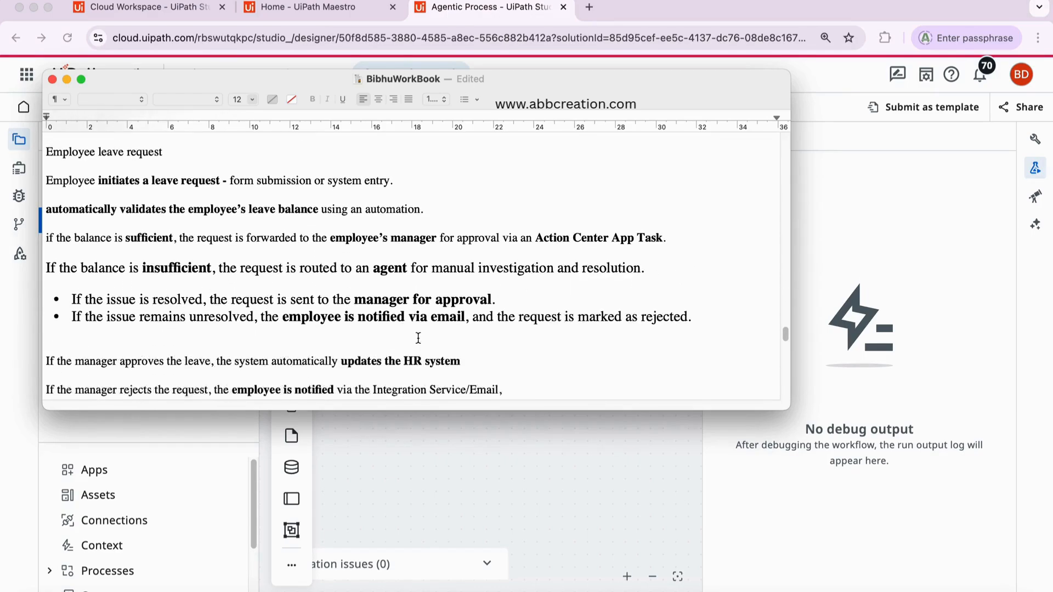
scroll(263, 361, "down", 1)
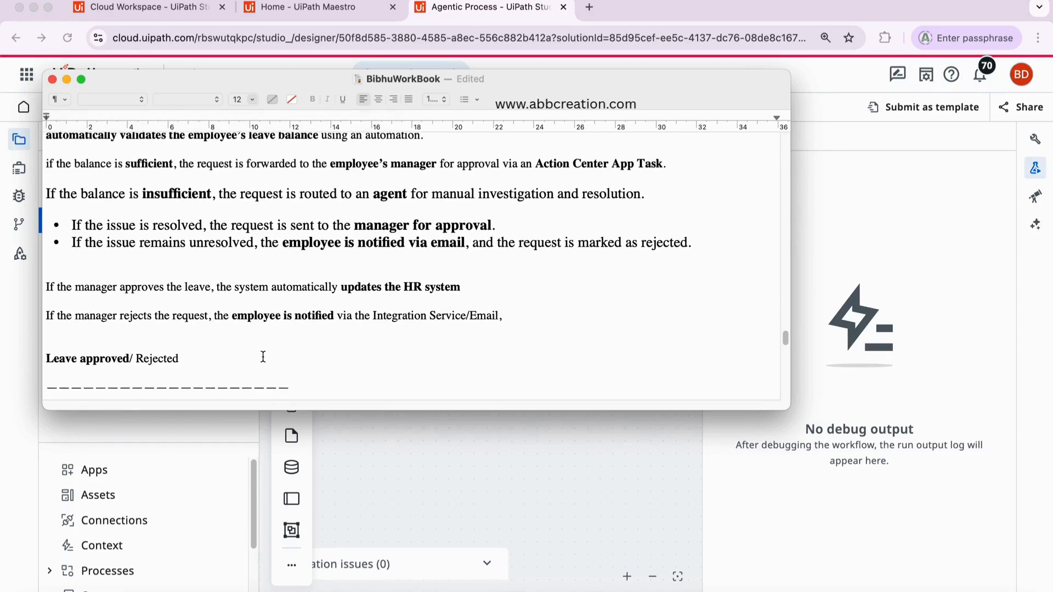
scroll(207, 352, "down", 3)
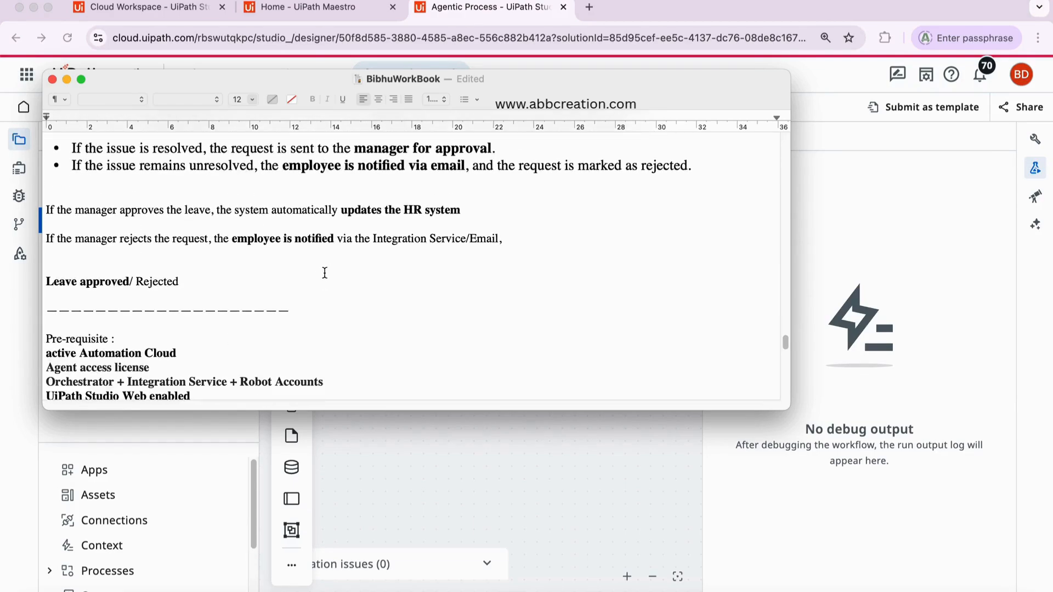
scroll(324, 273, "up", 6)
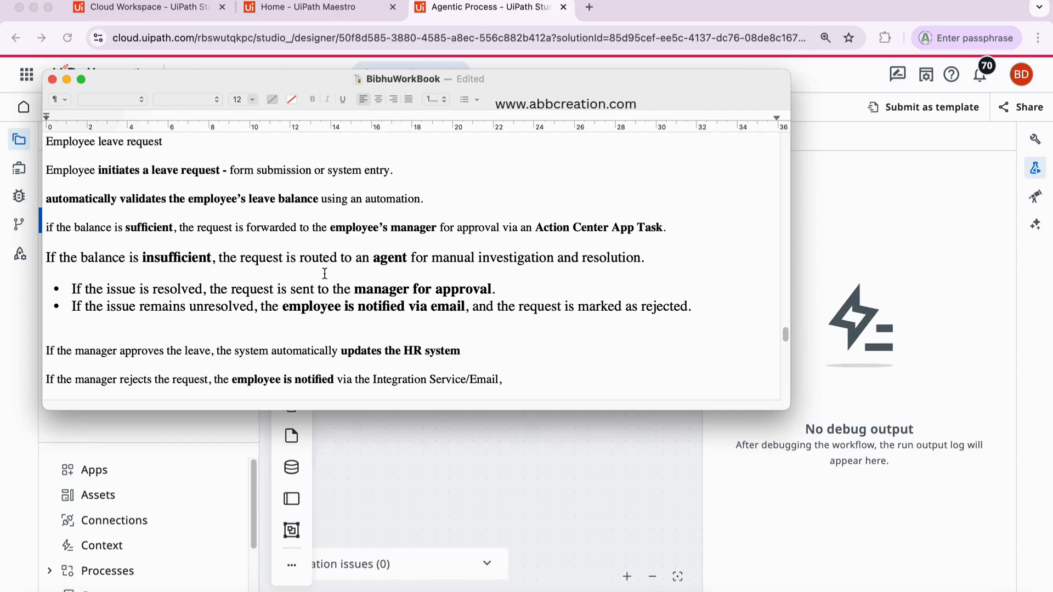
Open the reference screenshot of the leave request BPMN diagram, examine its flow, and return to the browser.
left_click(779, 591)
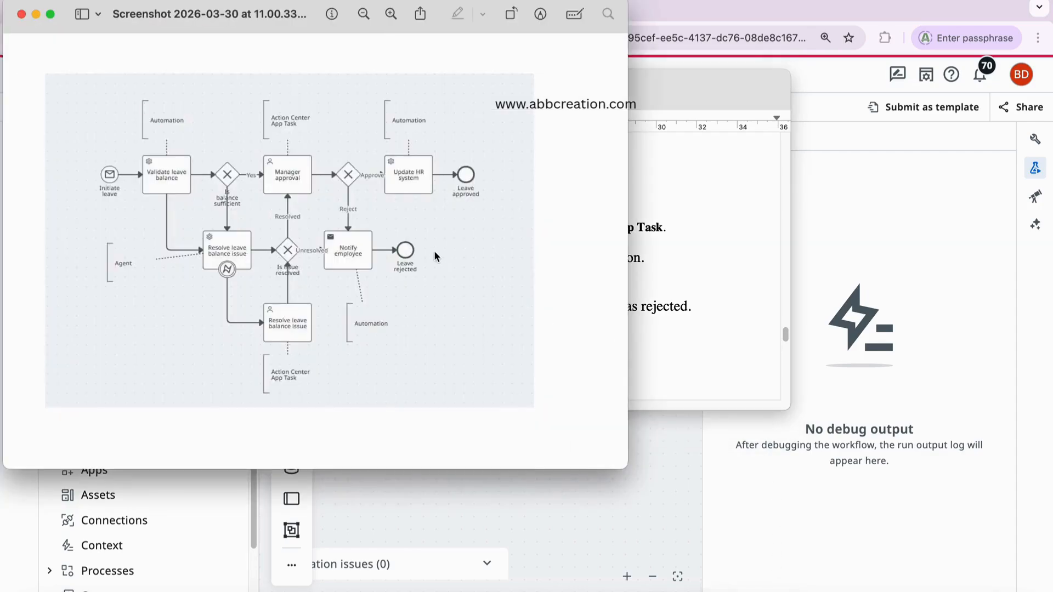
left_click_drag(225, 26, 407, 32)
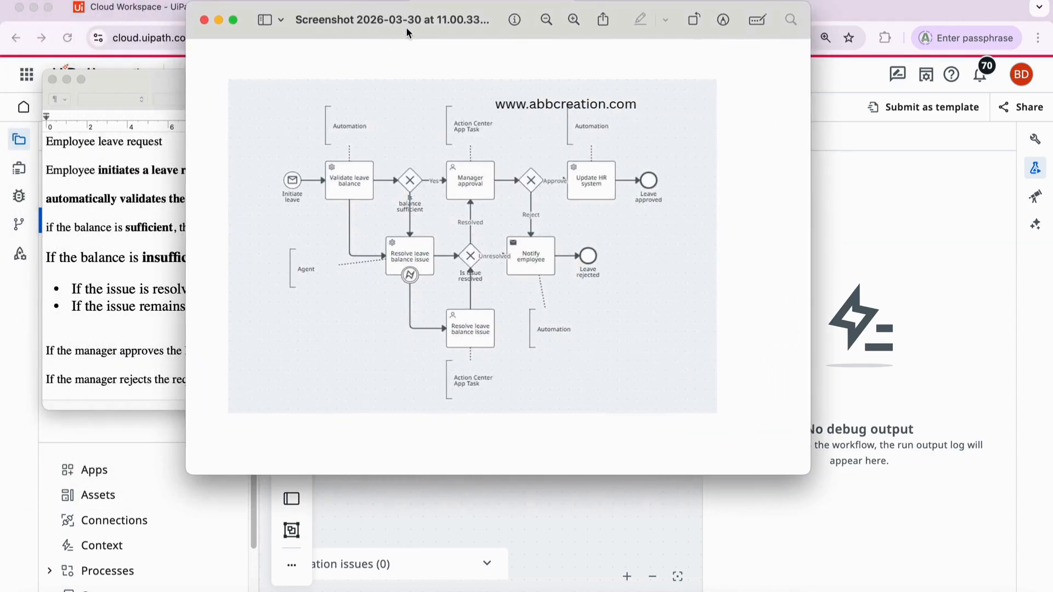
left_click(774, 587)
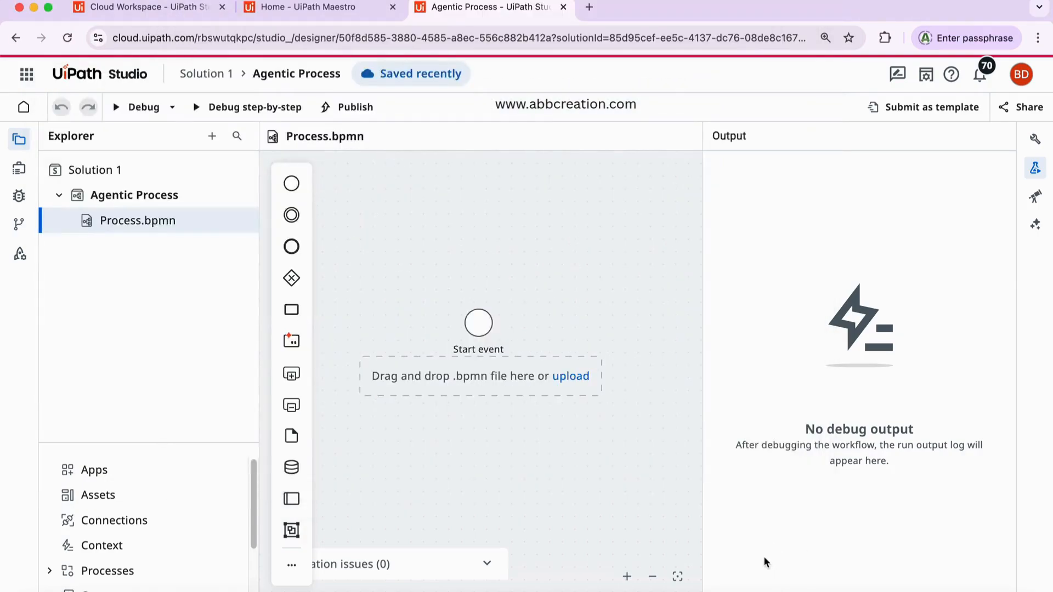
Open Employee leave request Sol from the cloud workspace and examine its finished BPMN diagram with the output log hidden.
left_click(296, 11)
left_click(134, 14)
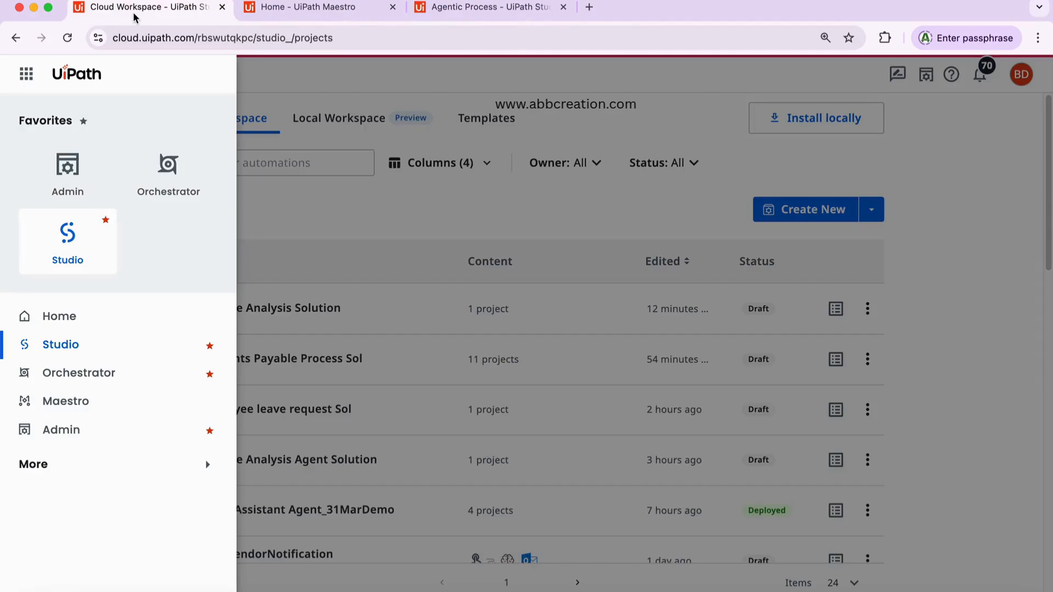
left_click(368, 241)
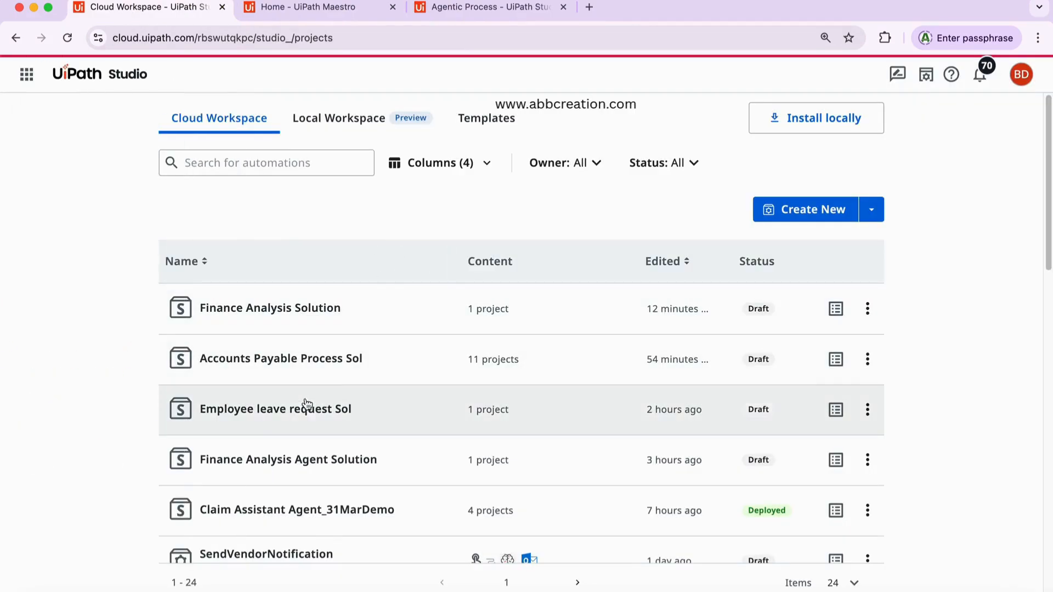
left_click(279, 411)
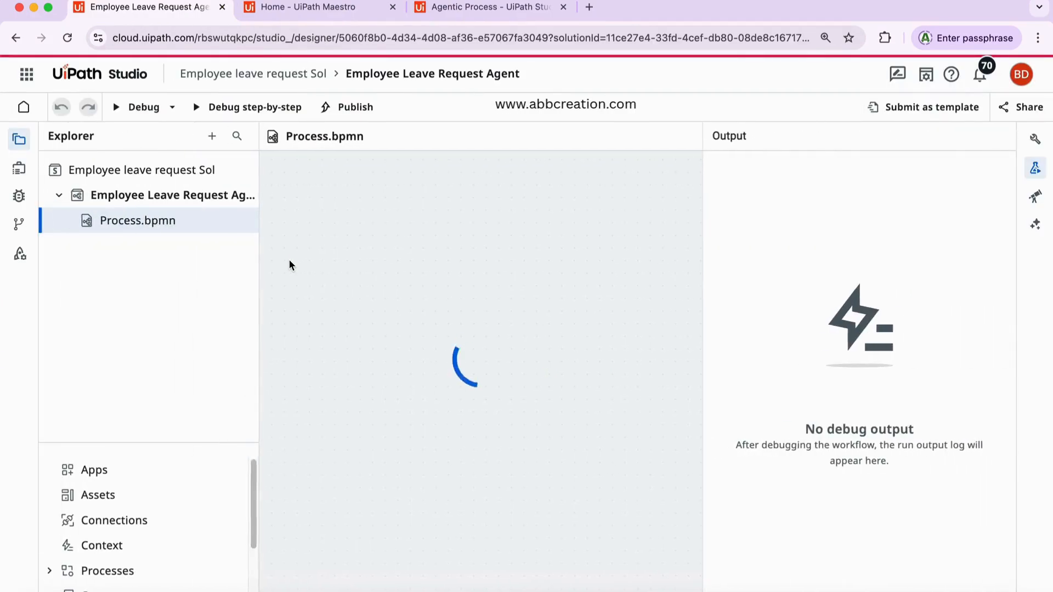
left_click(1035, 168)
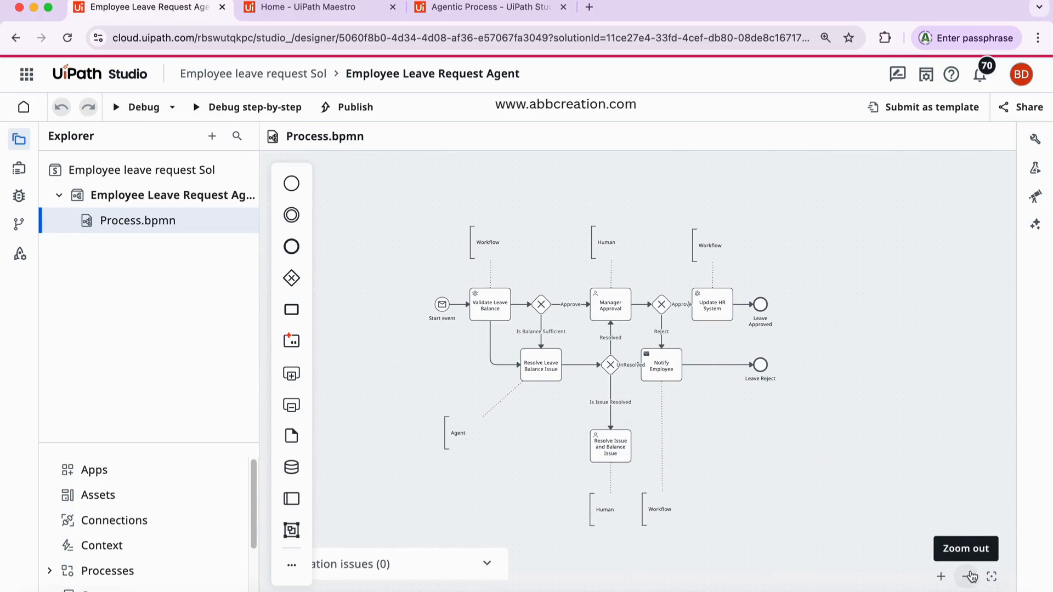
left_click(948, 581)
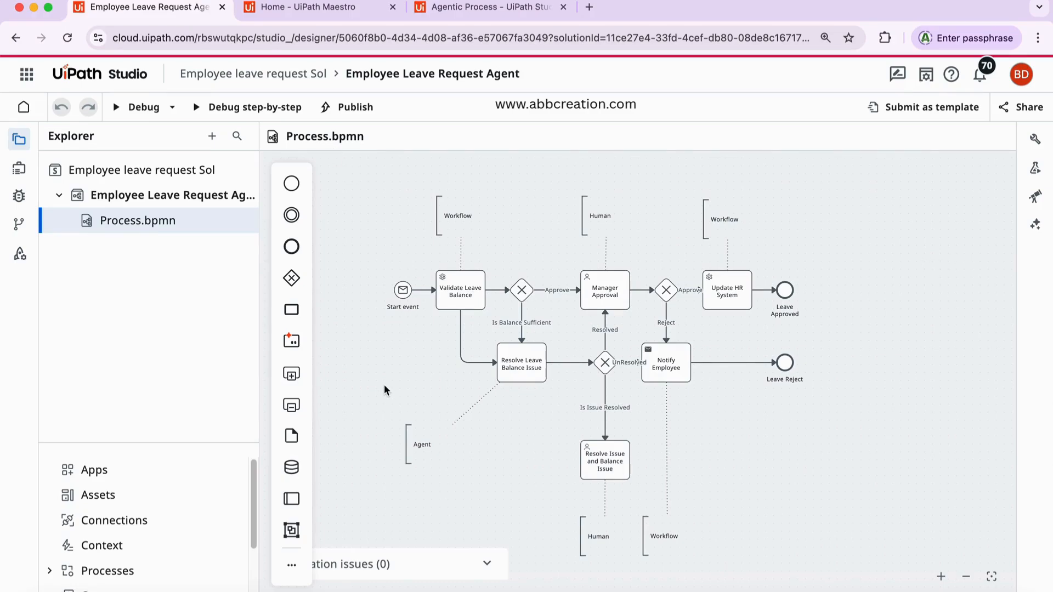
Return to the new agentic process and rename its solution as Emp Leave Request Solution.
left_click(464, 8)
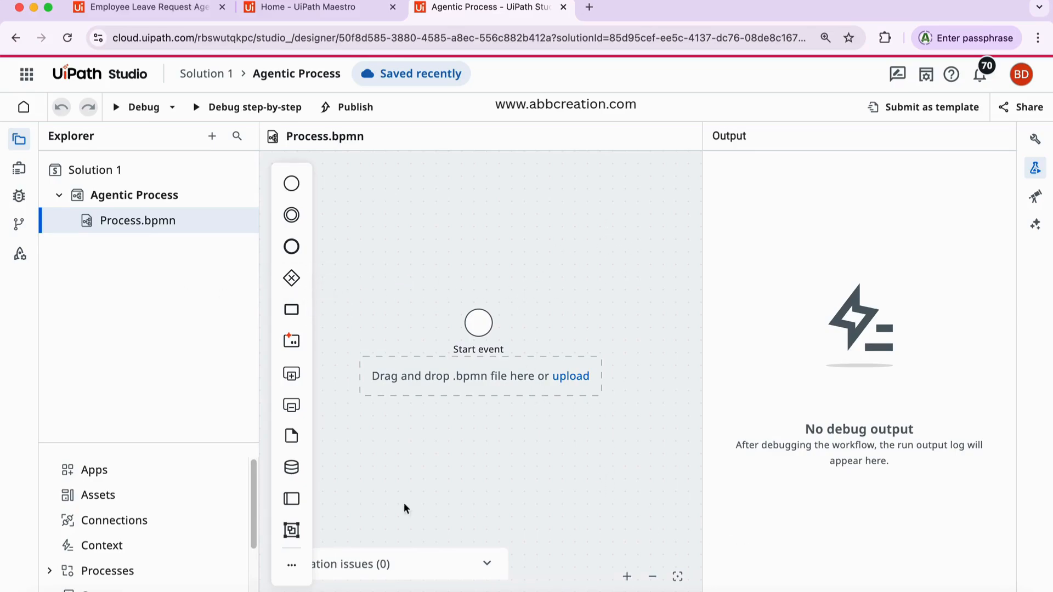
right_click(103, 175)
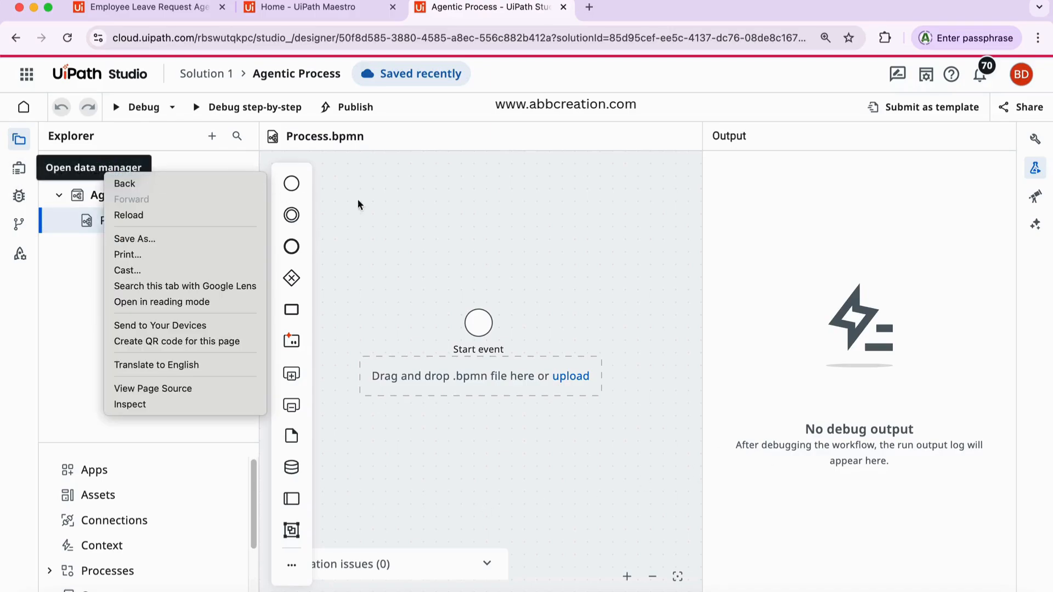
left_click(357, 204)
right_click(122, 173)
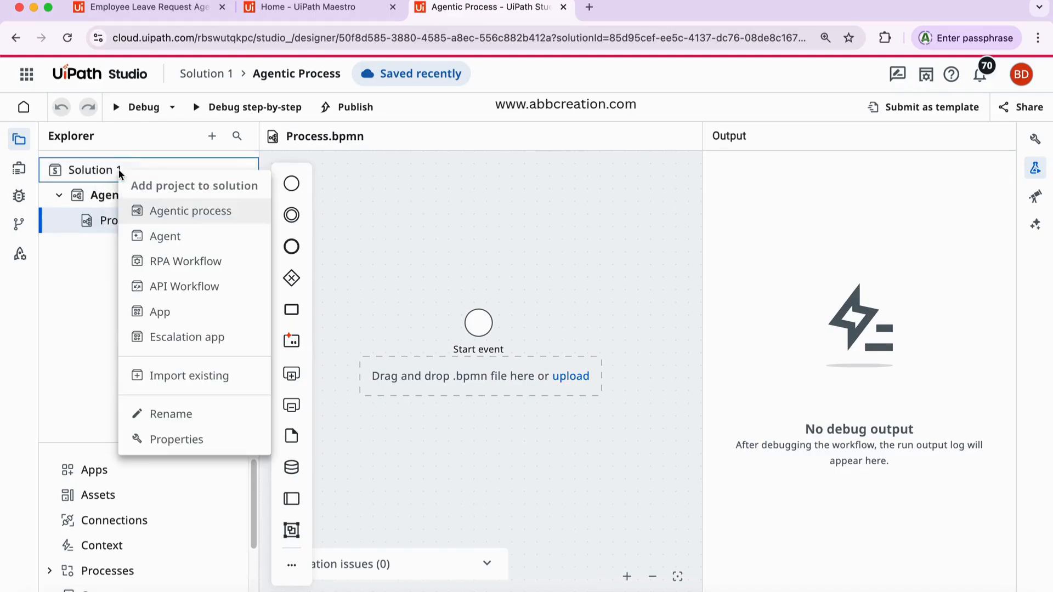
left_click(156, 415)
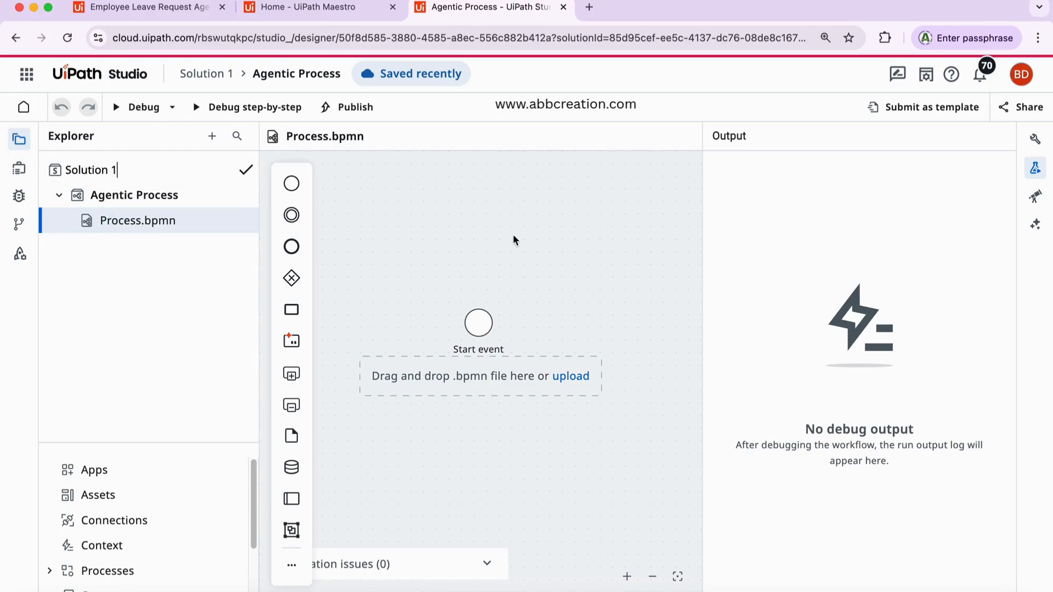
key("BackSpace")
key("BackSpace")
key("BackSpace")
key("BackSpace")
key("BackSpace")
key("BackSpace")
key("BackSpace")
key("BackSpace")
key("BackSpace")
key("BackSpace")
type("Emp Leave Request")
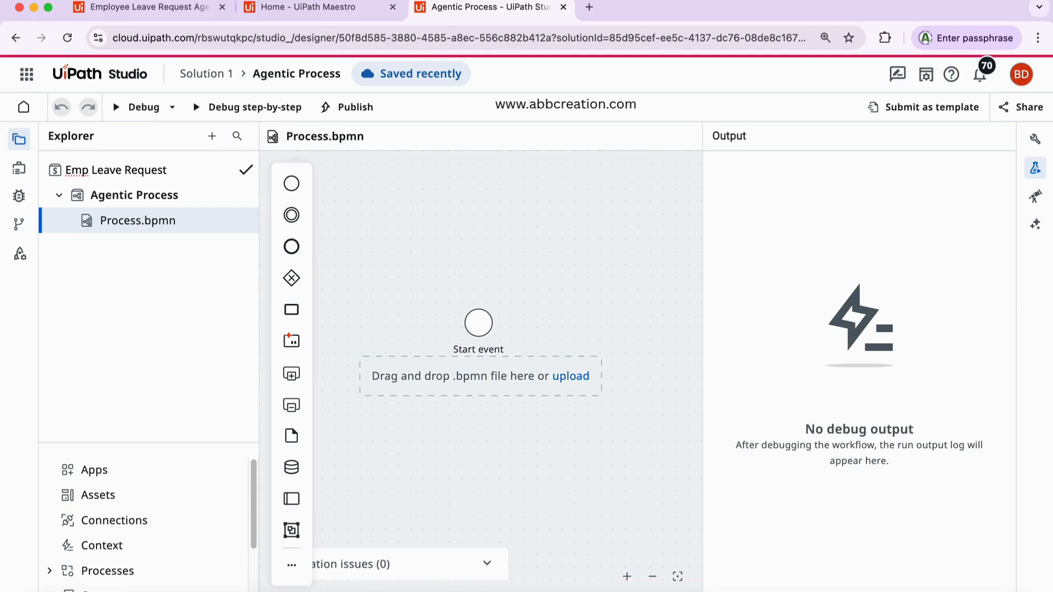
type(" Solution")
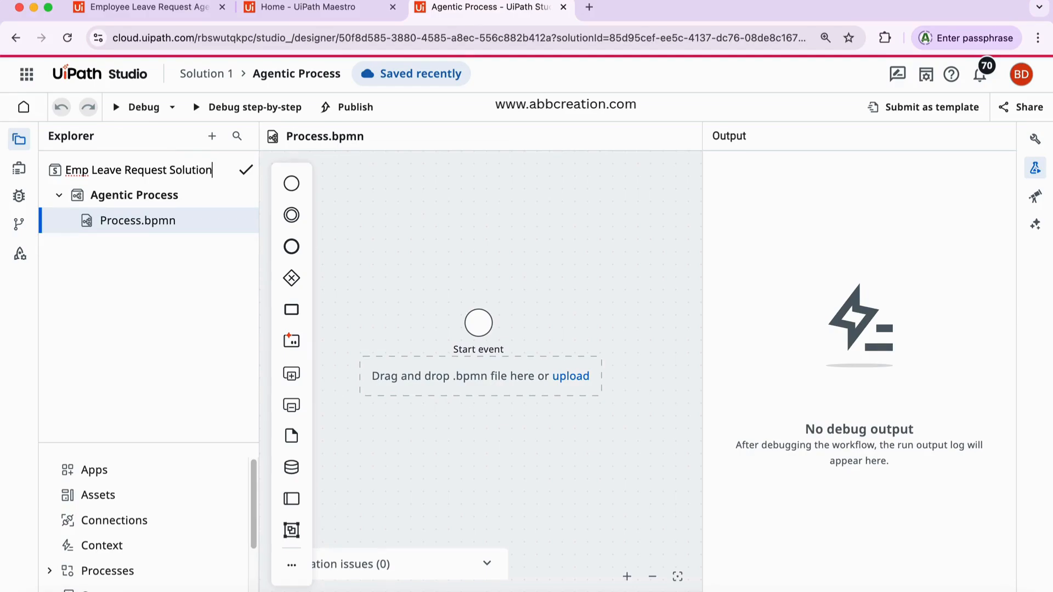
Rename the Agentic Process project inside the solution as Emp Leave Agentic Process.
right_click(151, 197)
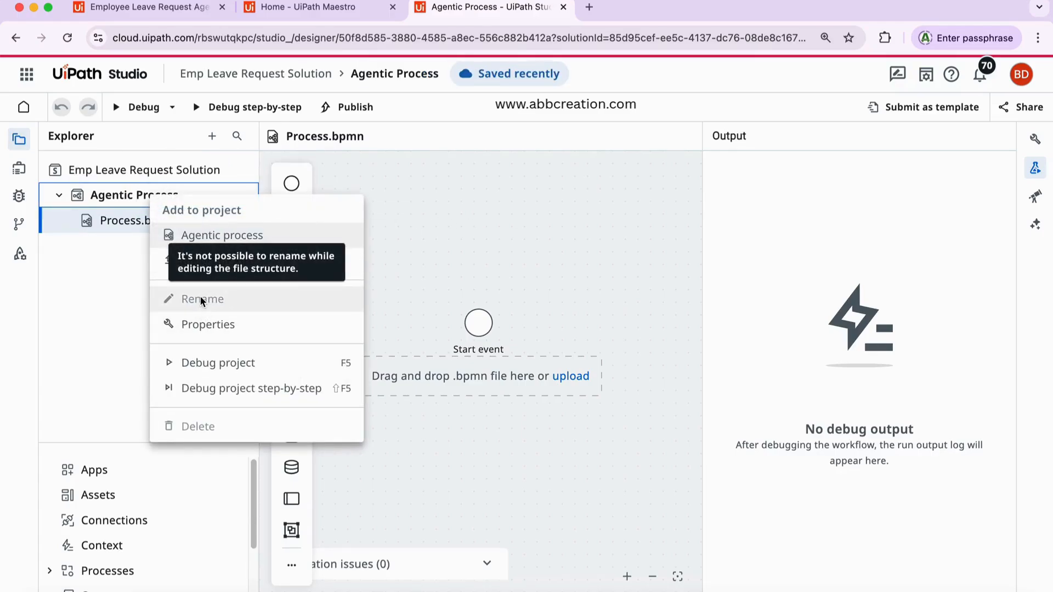
left_click(122, 259)
right_click(162, 196)
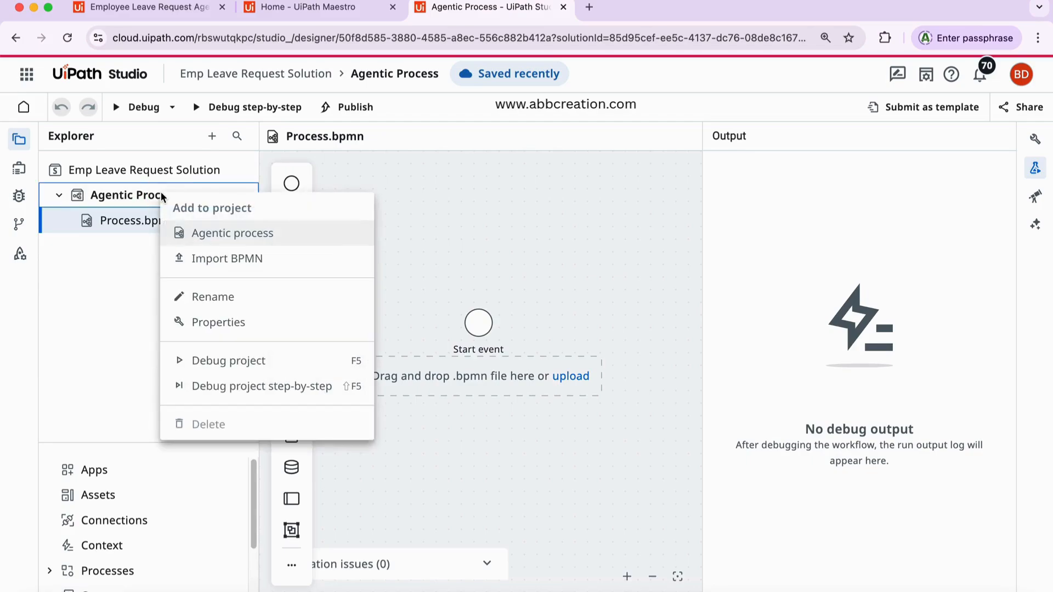
left_click(209, 297)
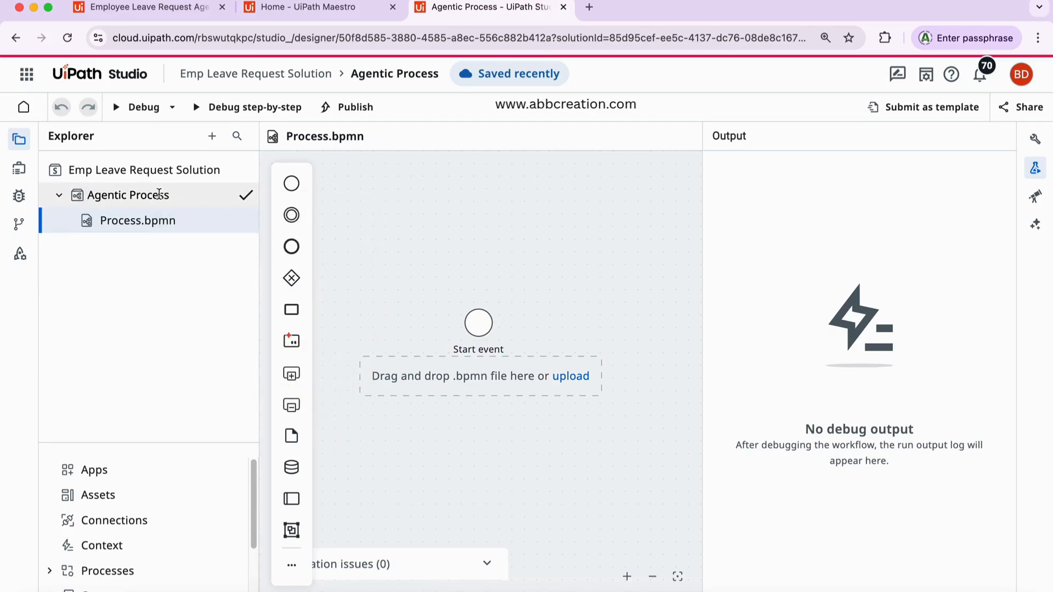
left_click(89, 195)
type("Emp ")
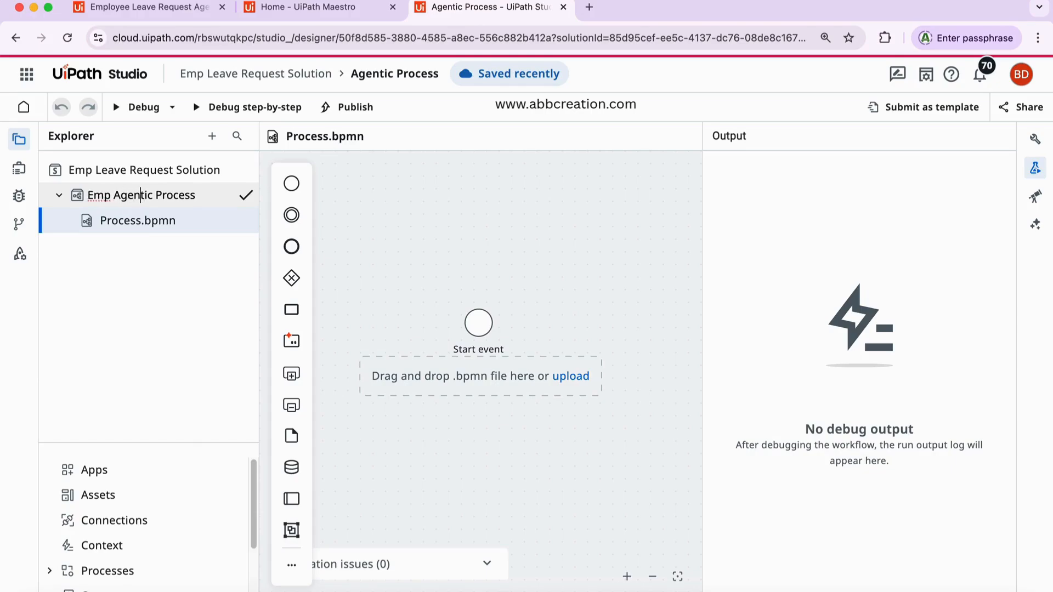
type("Leave")
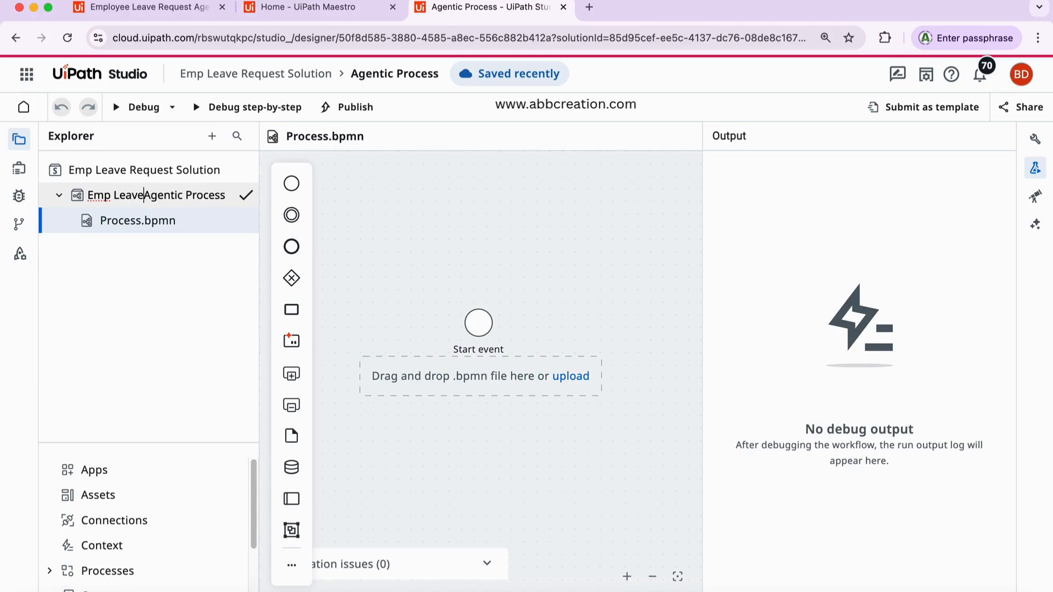
key("Return")
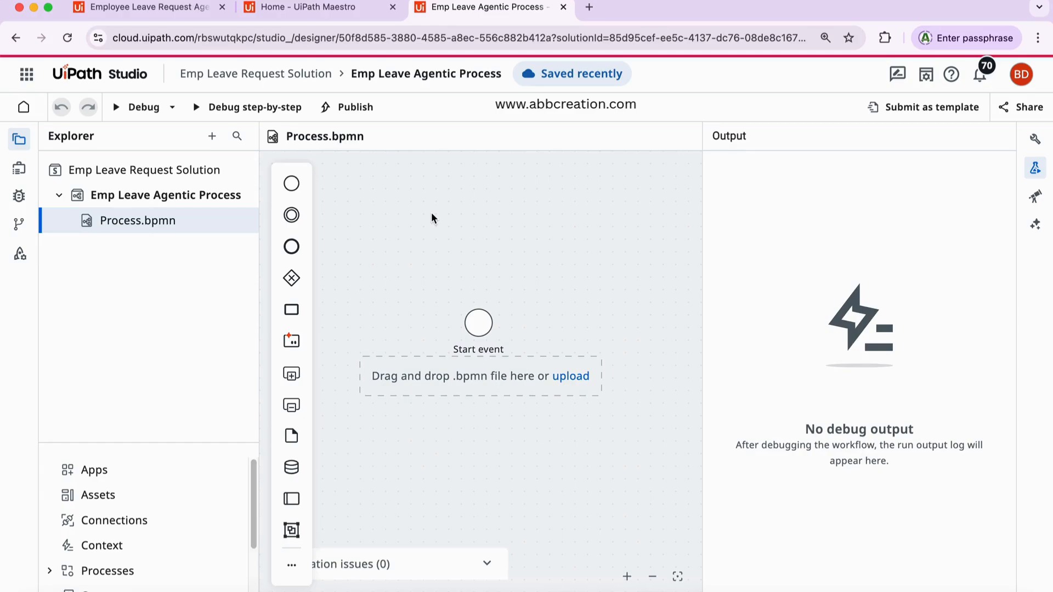
Hide the debug output and review the start event's properties and the element types it can be changed into.
left_click(1035, 167)
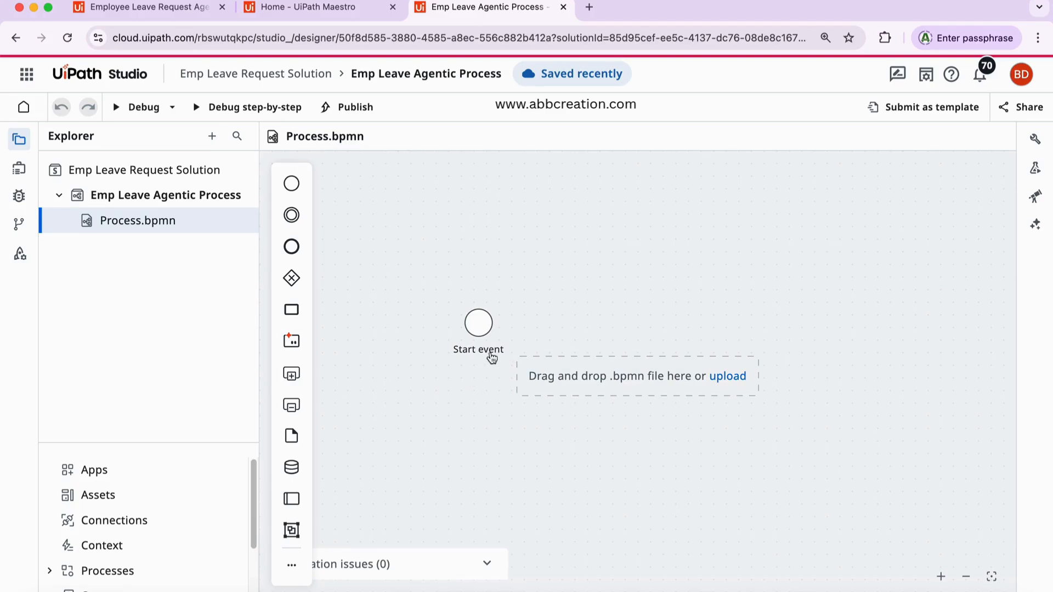
left_click(476, 325)
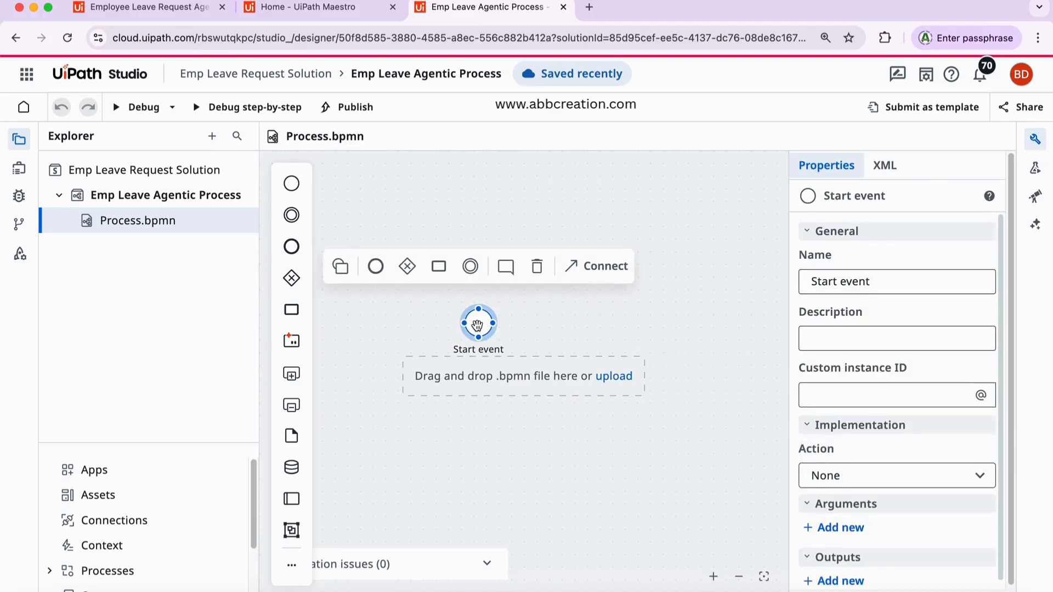
left_click(341, 270)
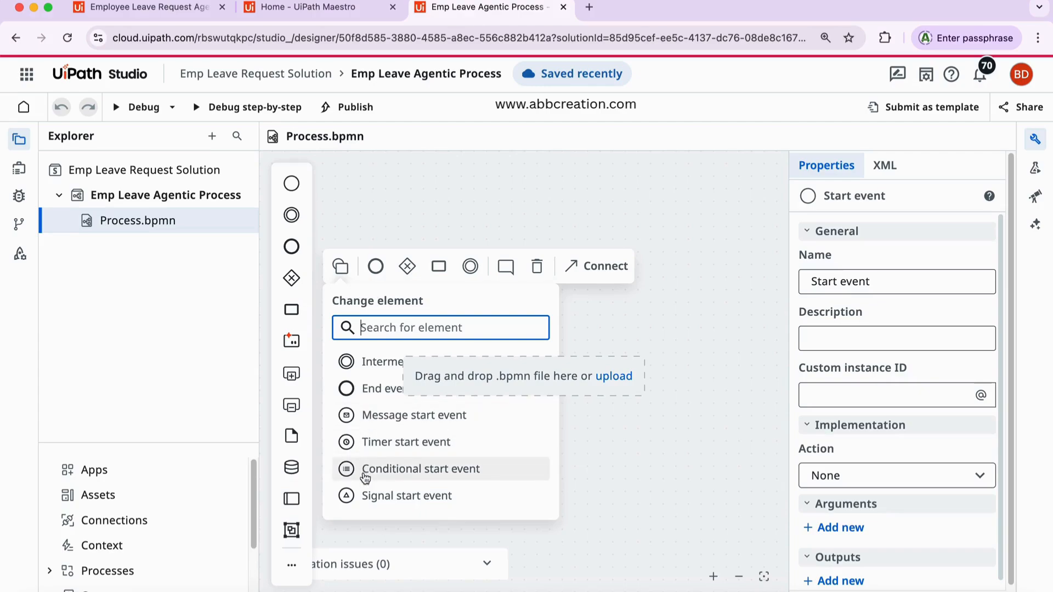
left_click(630, 447)
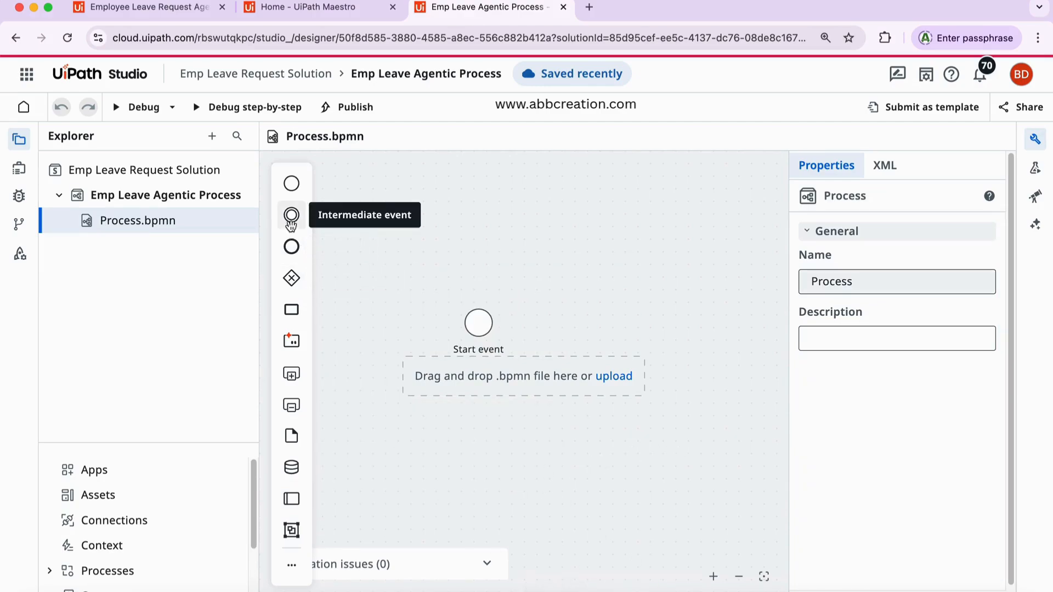
Add an intermediate event and an end event after the start event, and review the element types available for the end event.
left_click_drag(291, 215, 538, 329)
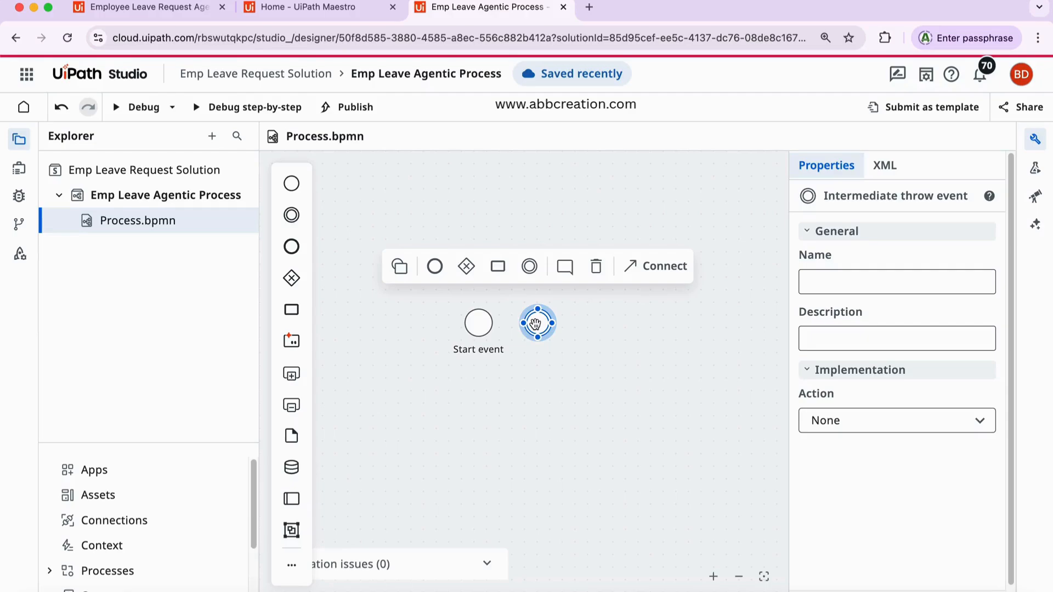
left_click(292, 246)
left_click(629, 334)
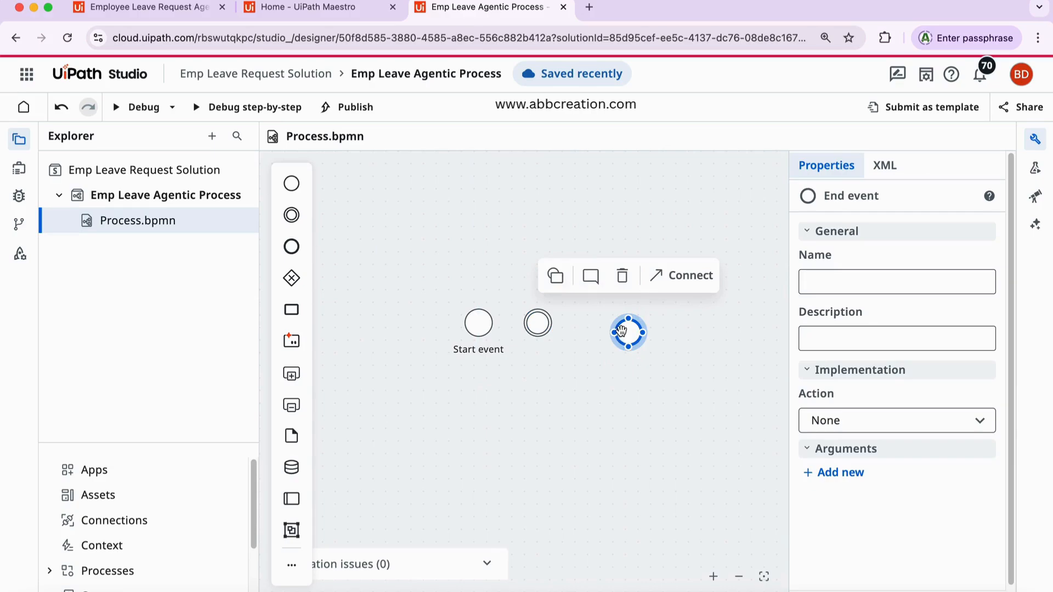
left_click(555, 275)
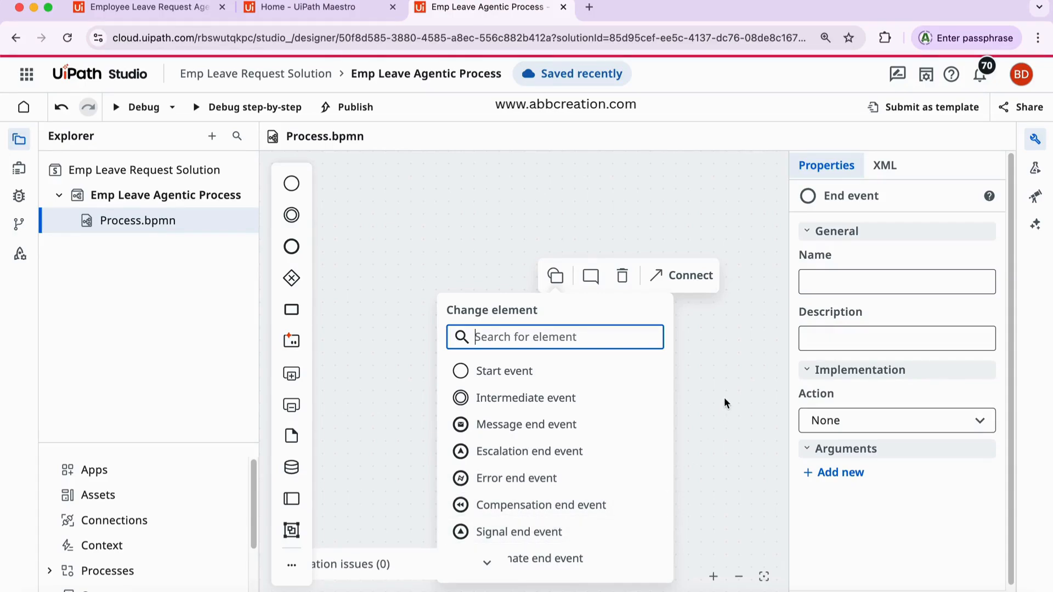
left_click(728, 384)
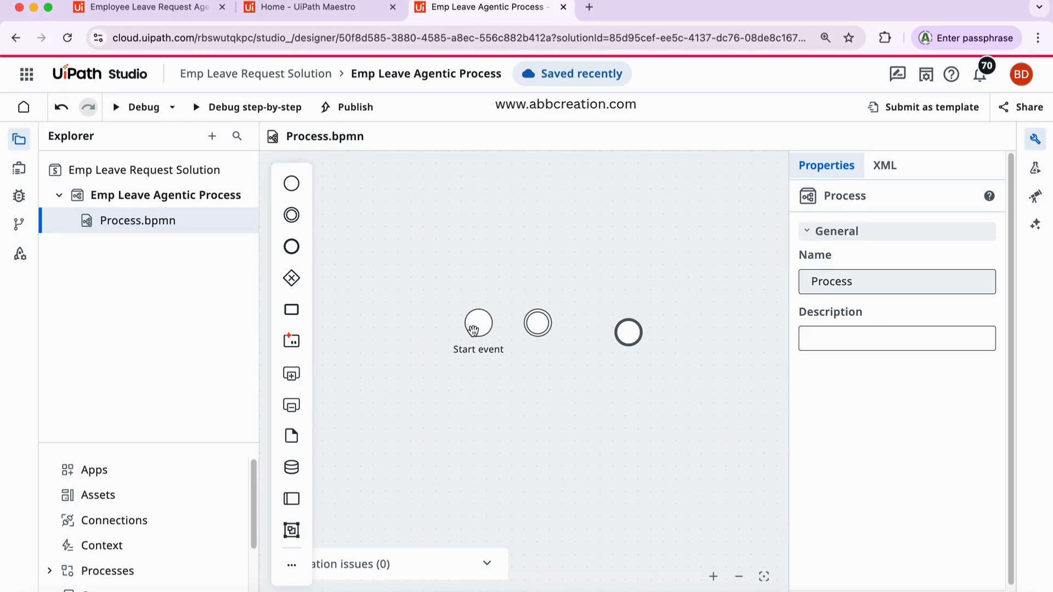
Space the end event and the intermediate event farther from the start event in one row.
left_click_drag(627, 335, 662, 326)
left_click_drag(540, 325, 587, 328)
left_click(600, 392)
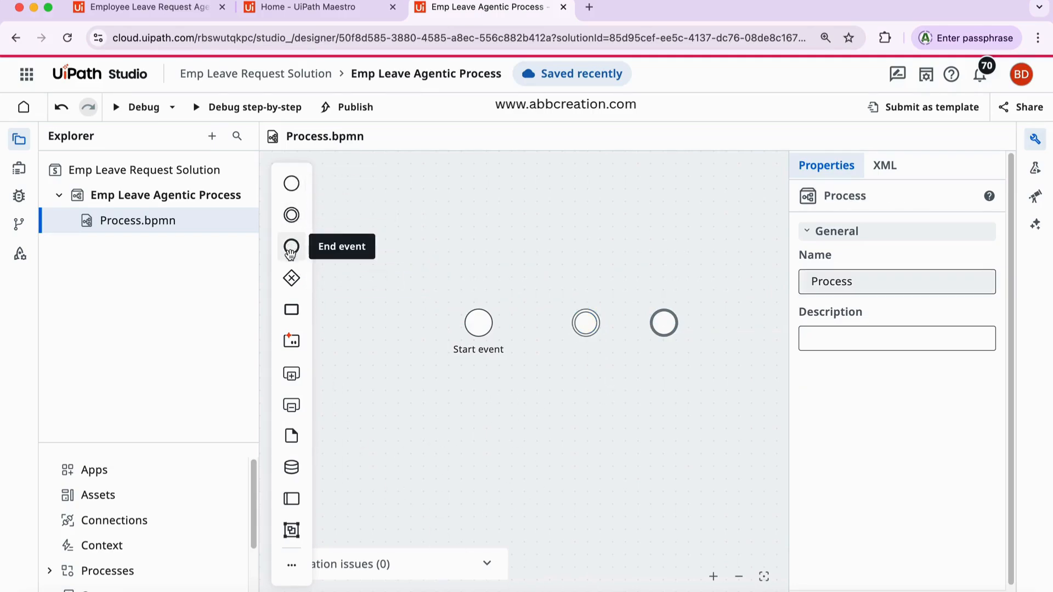
Place an exclusive gateway level with the start event and review the gateway types it can be changed into.
left_click_drag(291, 279, 512, 240)
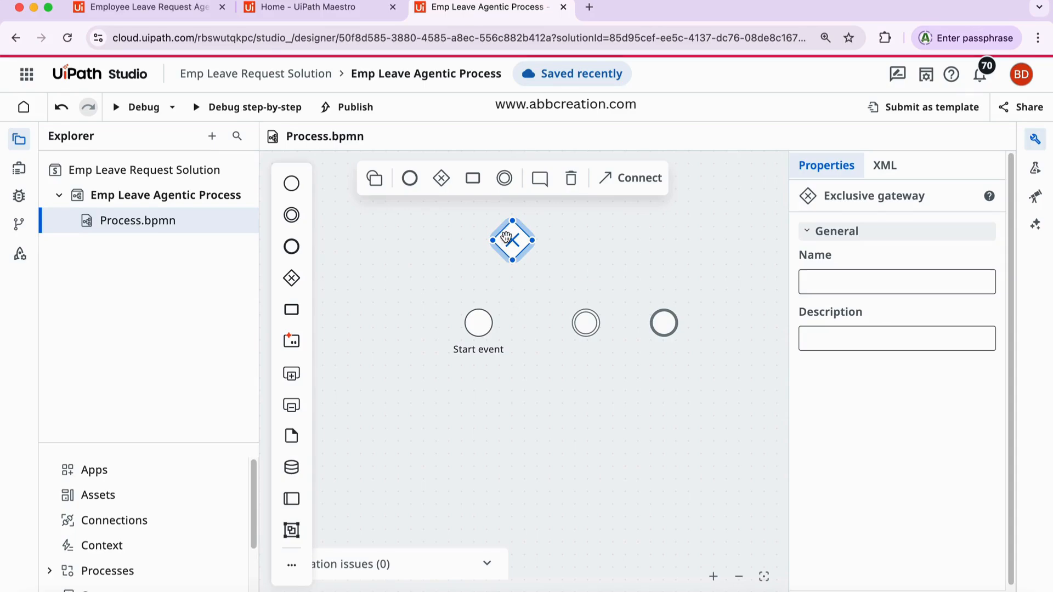
left_click_drag(479, 322, 379, 260)
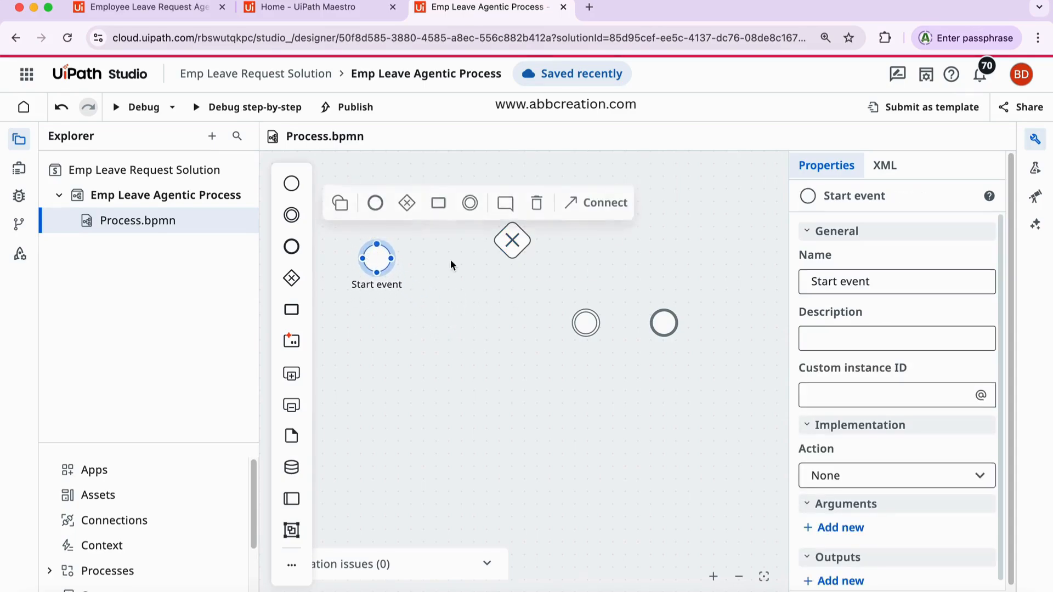
left_click(509, 266)
mouse_move(509, 266)
left_mouse_down()
mouse_move(503, 277)
mouse_move(514, 277)
left_mouse_up()
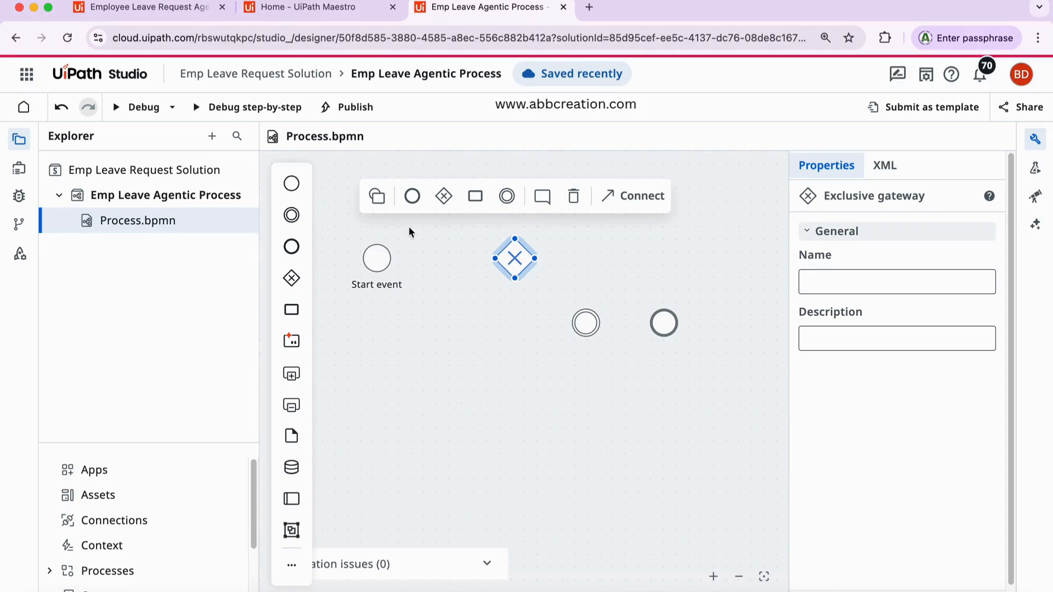
left_click(377, 196)
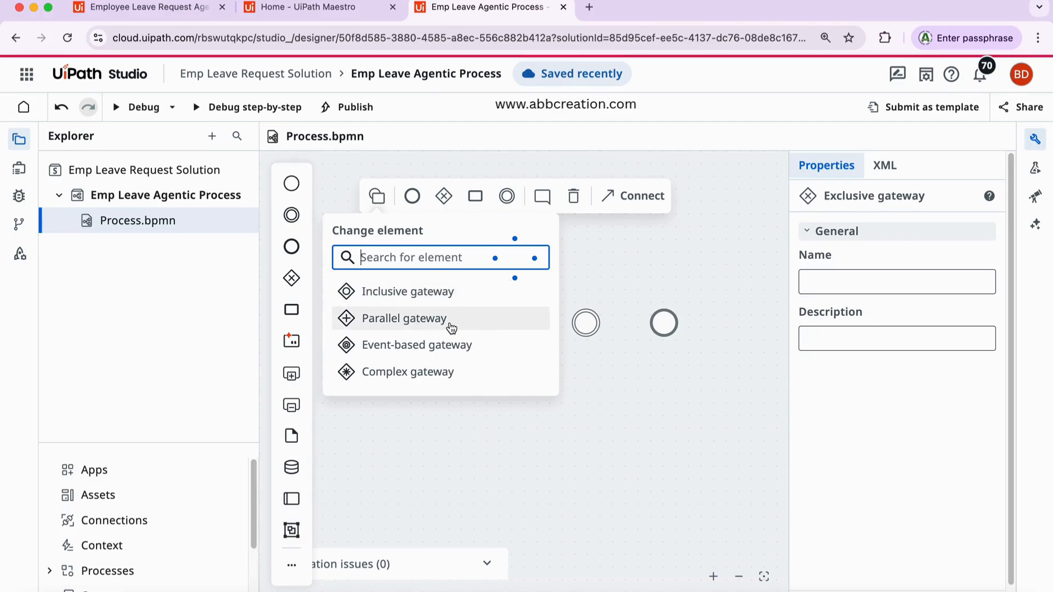
left_click(587, 402)
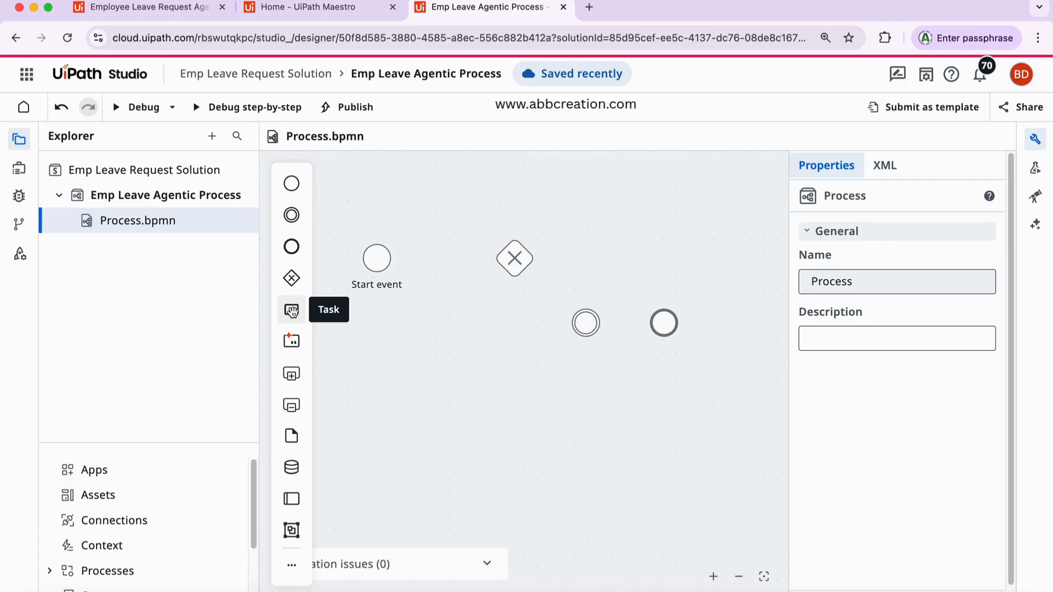
Add a task level with the start event and move the exclusive gateway out of the way above the end event.
left_click_drag(291, 311, 449, 325)
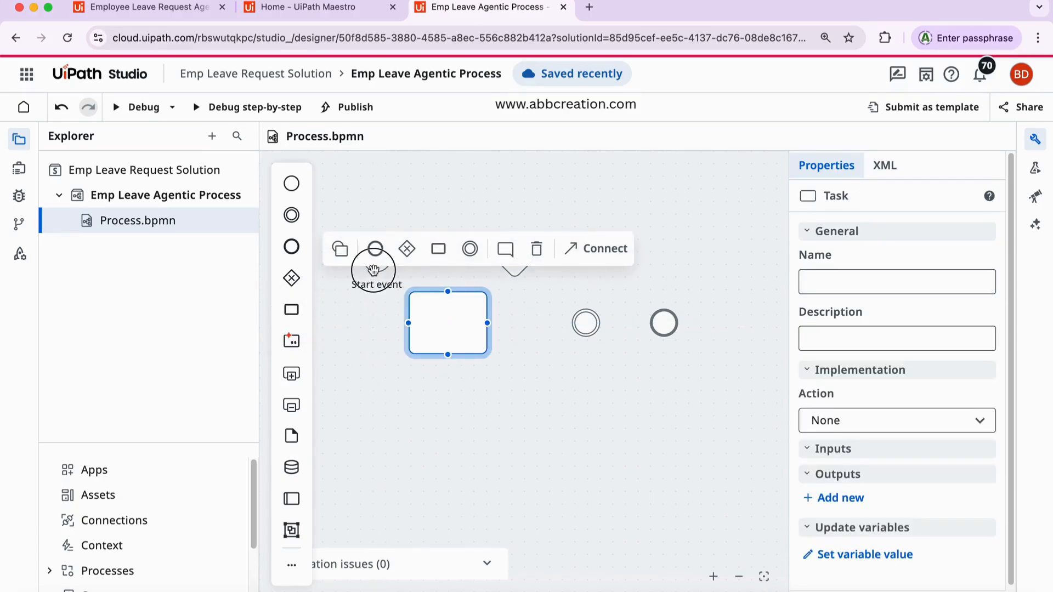
left_click_drag(373, 270, 354, 336)
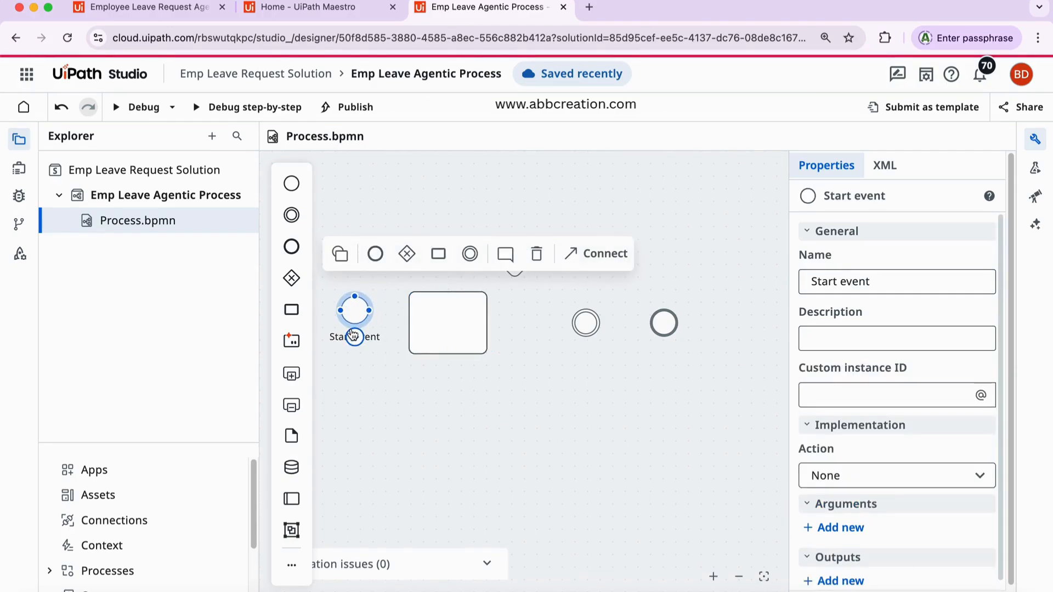
left_click_drag(447, 327, 459, 308)
left_click_drag(515, 259, 731, 250)
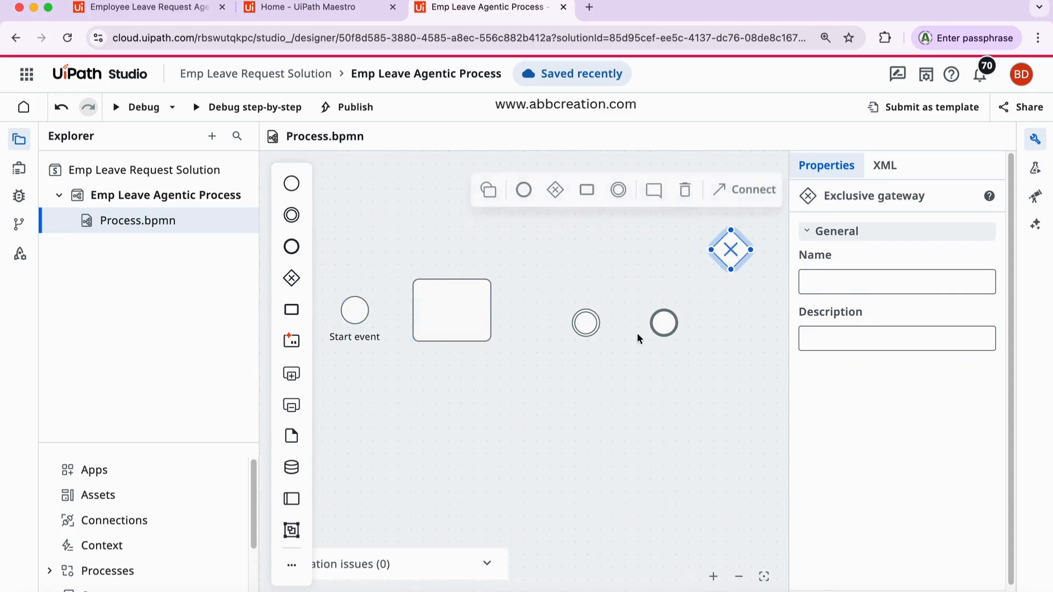
Review the task types the new task can be changed into.
left_click(440, 309)
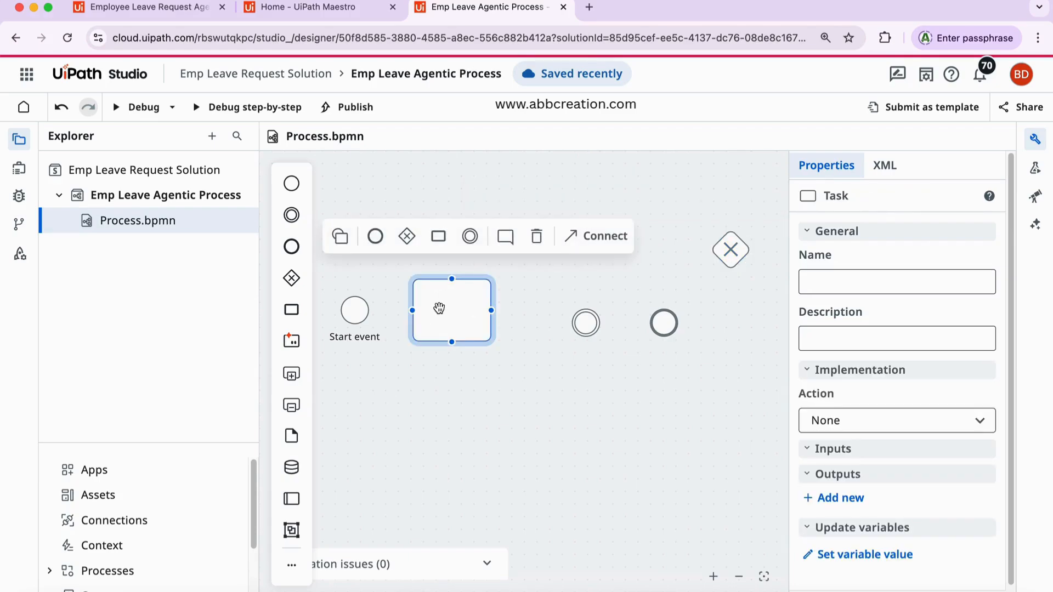
left_click(341, 239)
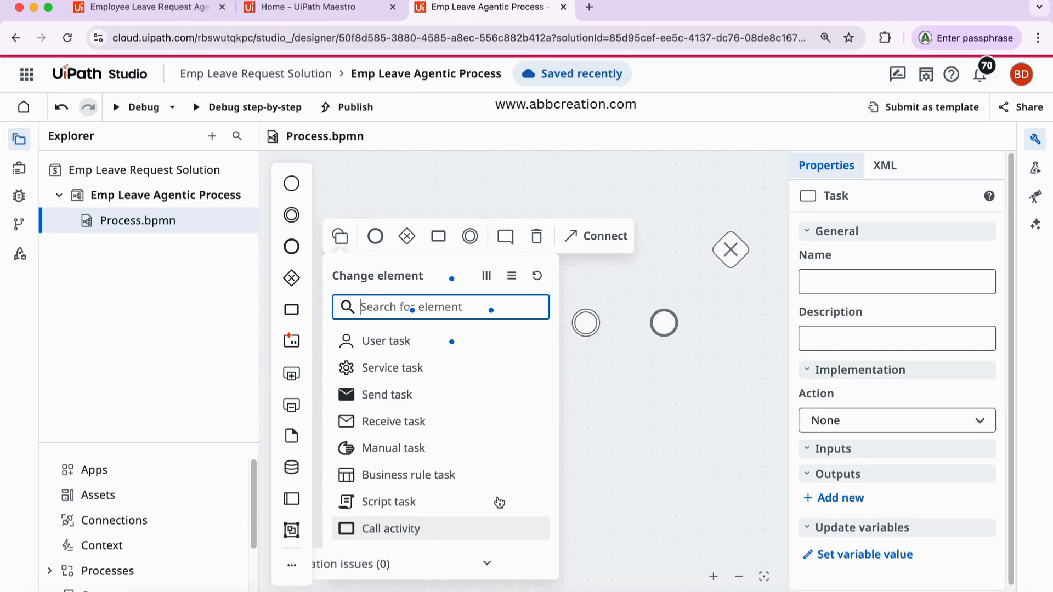
left_click(609, 447)
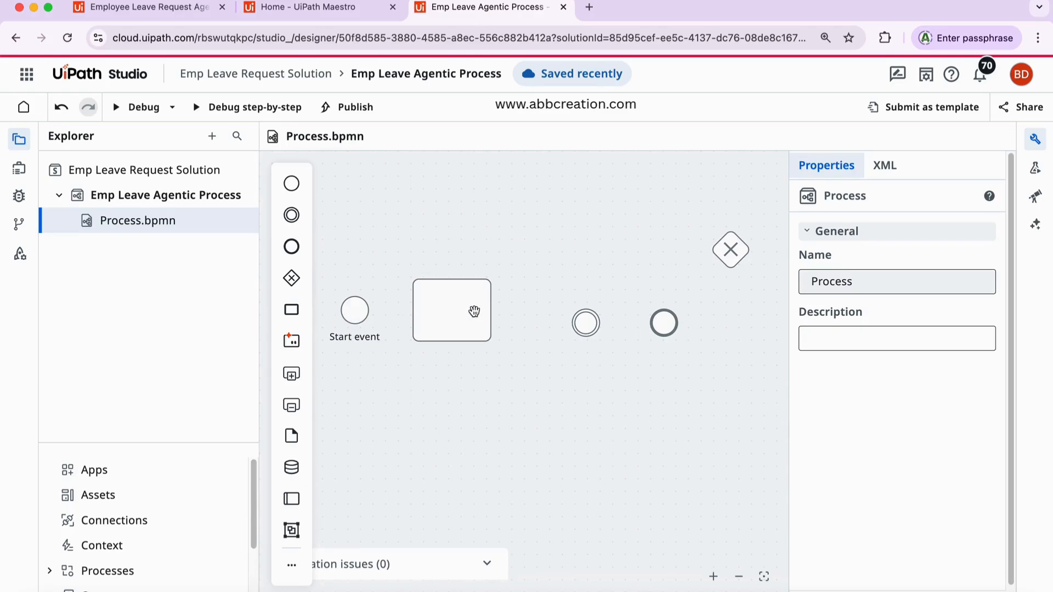
Connect the start event to the task with a sequence flow.
left_click(359, 318)
left_click_drag(382, 311, 417, 313)
left_click(418, 432)
left_click(357, 311)
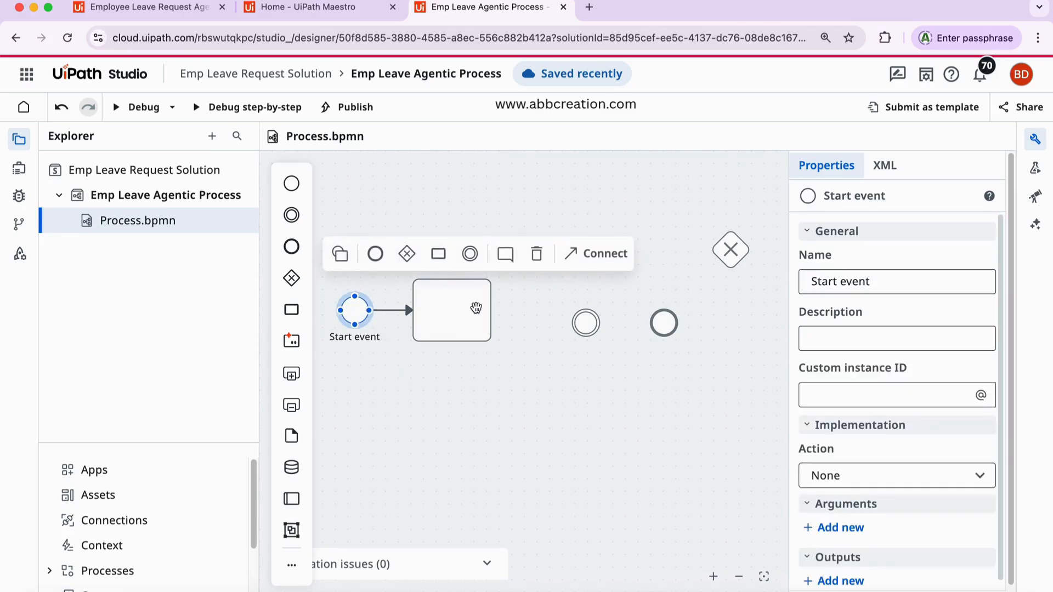
Rearrange the intermediate event and gateway so the gateway sits beside the task, and connect the task to the gateway.
left_click(475, 308)
left_click_drag(579, 326, 764, 390)
left_click_drag(713, 249, 541, 310)
left_click(451, 318)
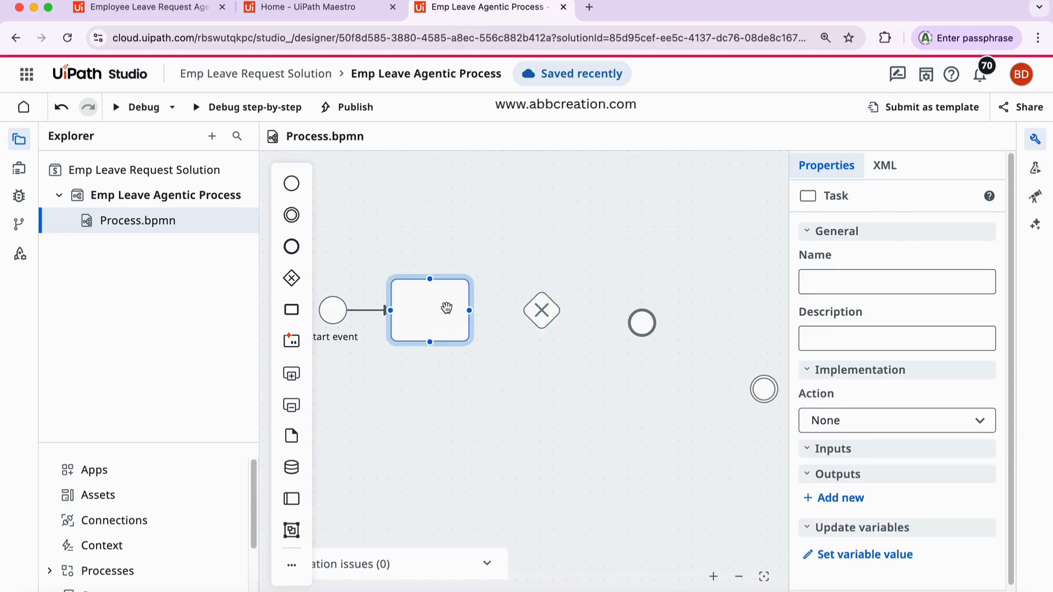
left_click_drag(476, 311, 535, 311)
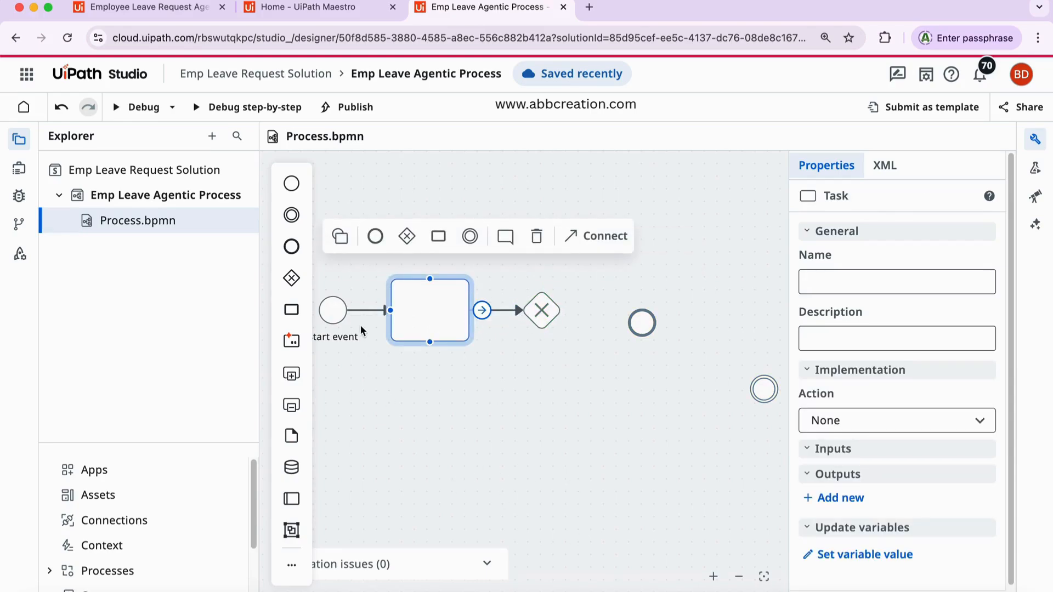
left_click(573, 441)
Name the task between the start event and the gateway My First Task.
left_click(425, 309)
double_click(425, 309)
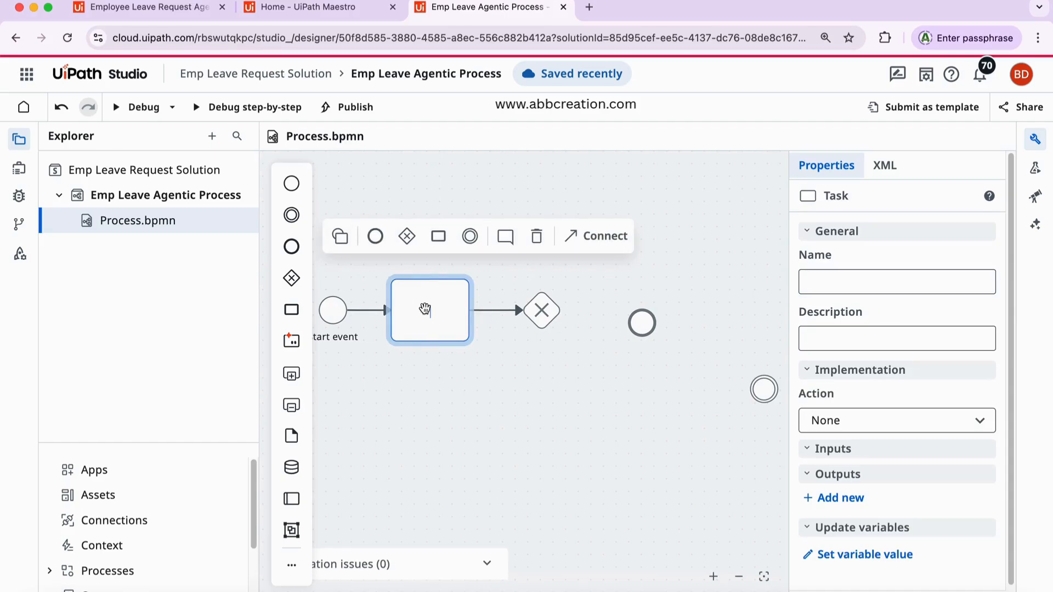
type("My First Task")
left_click(463, 396)
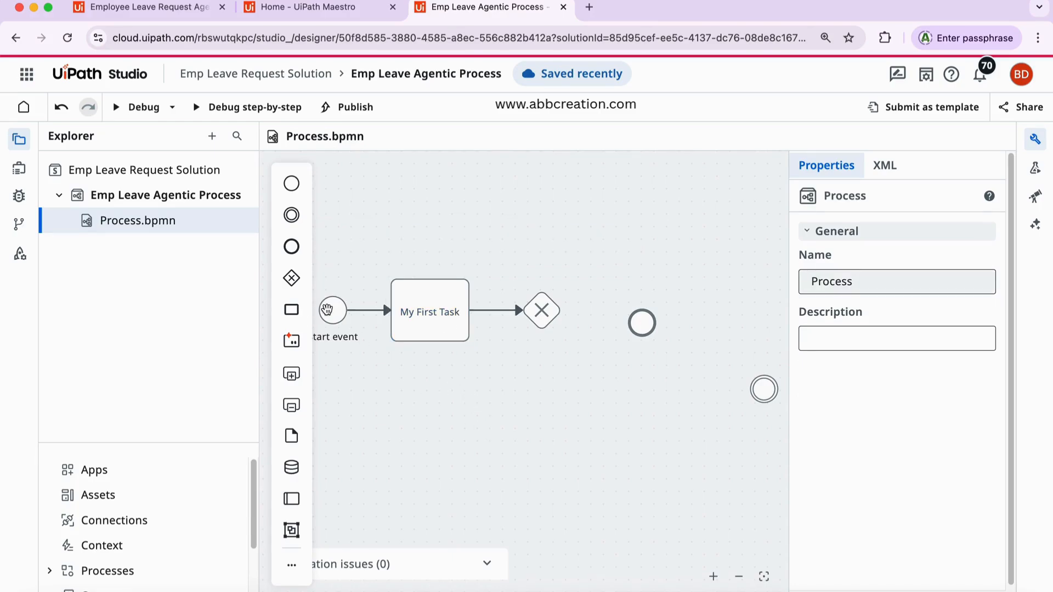
left_click(328, 310)
double_click(330, 311)
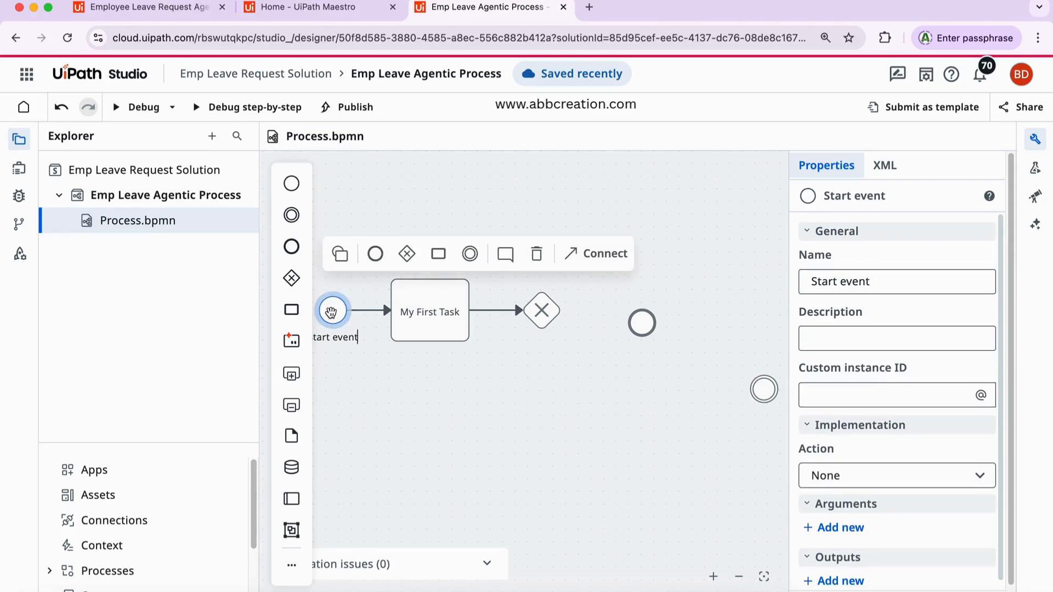
left_click(434, 460)
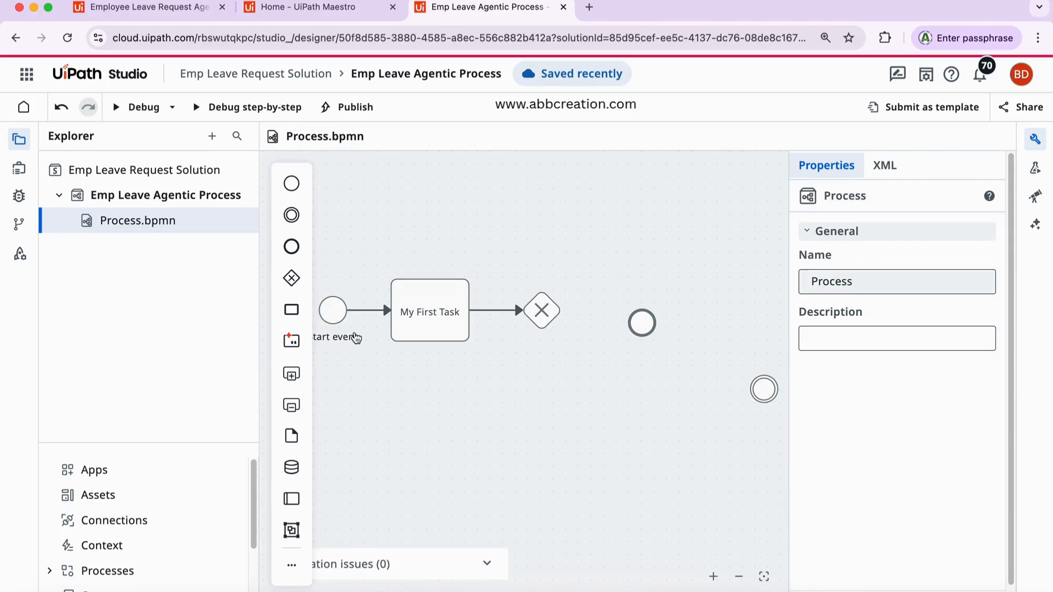
double_click(351, 335)
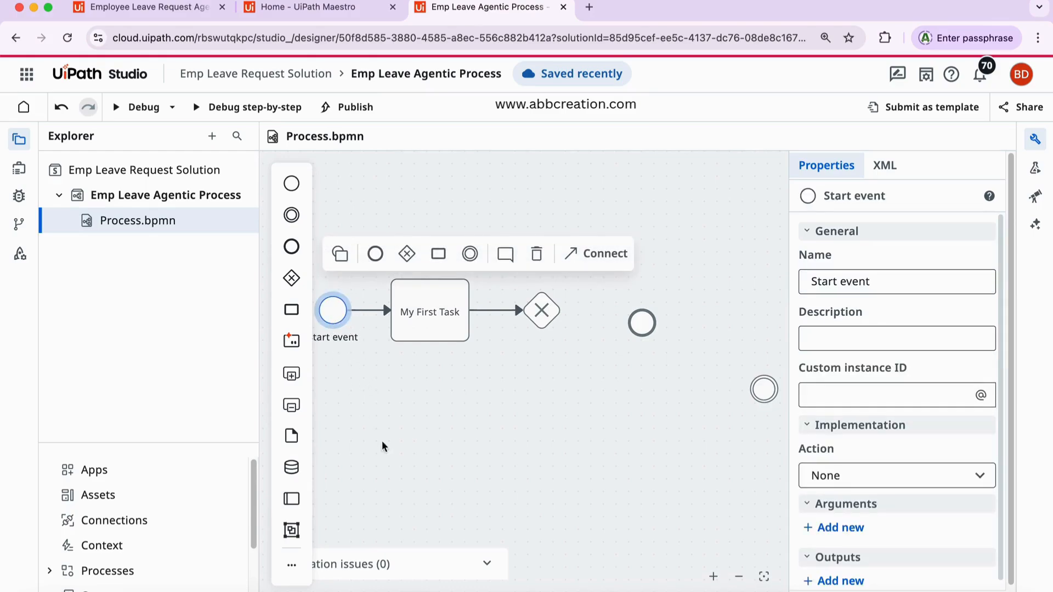
Attach a text annotation reading Workflow directly above My First Task.
left_click(764, 577)
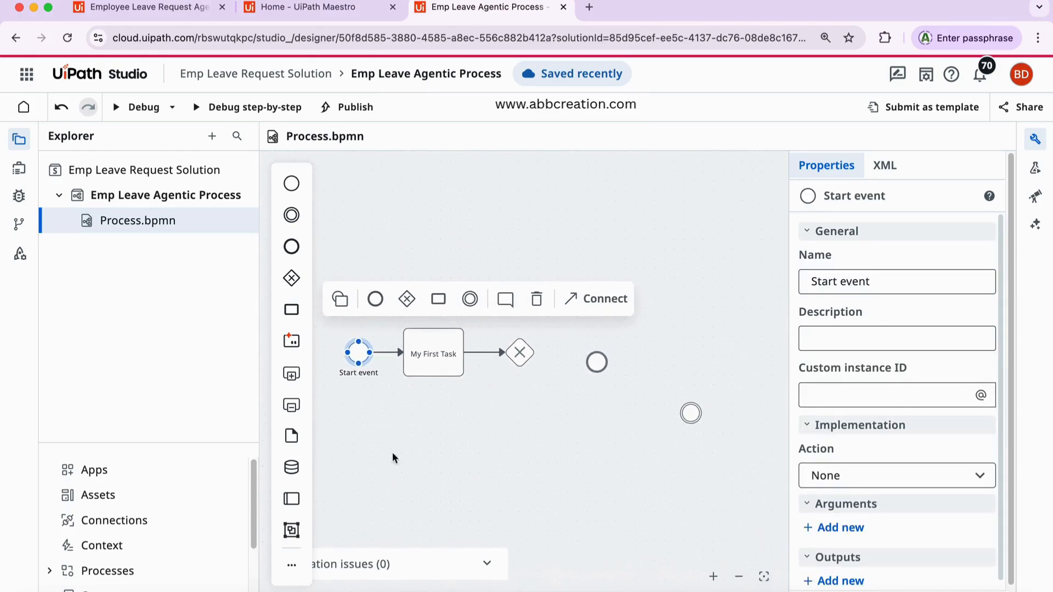
left_click(443, 446)
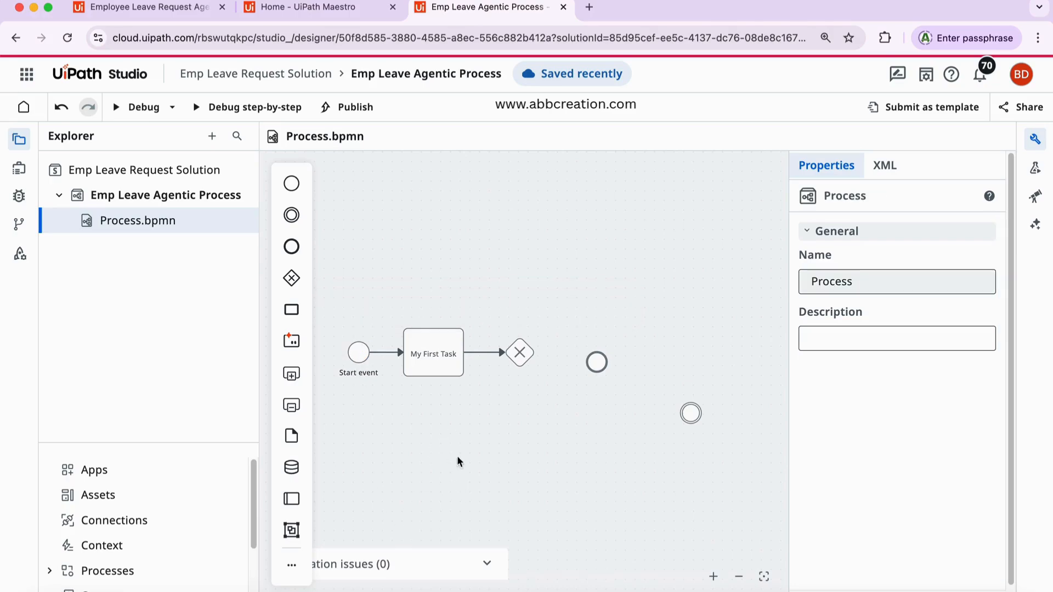
left_click(432, 363)
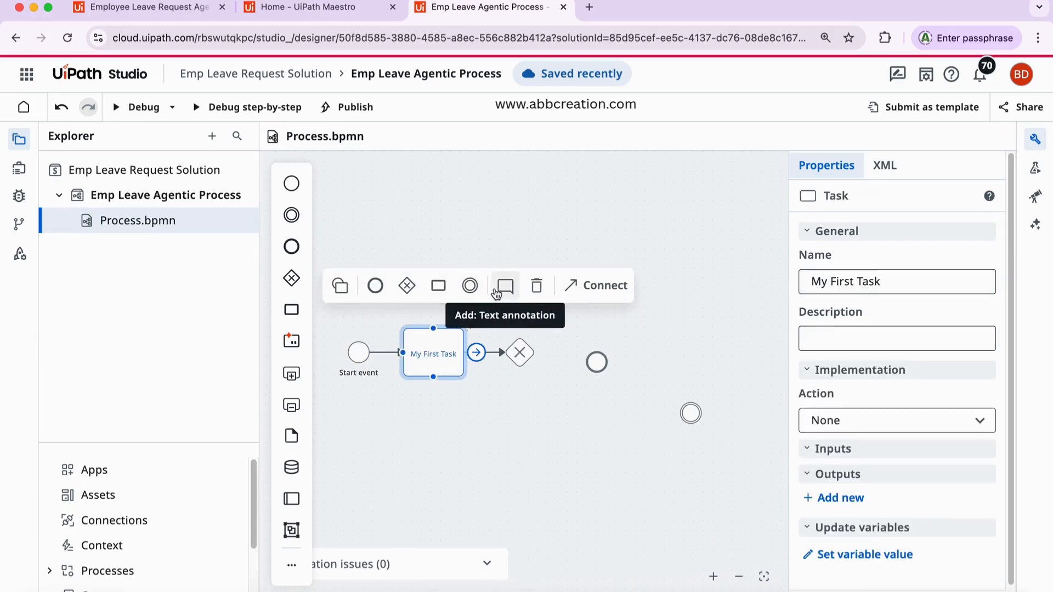
left_click(496, 295)
mouse_move(486, 279)
left_mouse_down()
mouse_move(416, 255)
mouse_move(438, 256)
left_mouse_up()
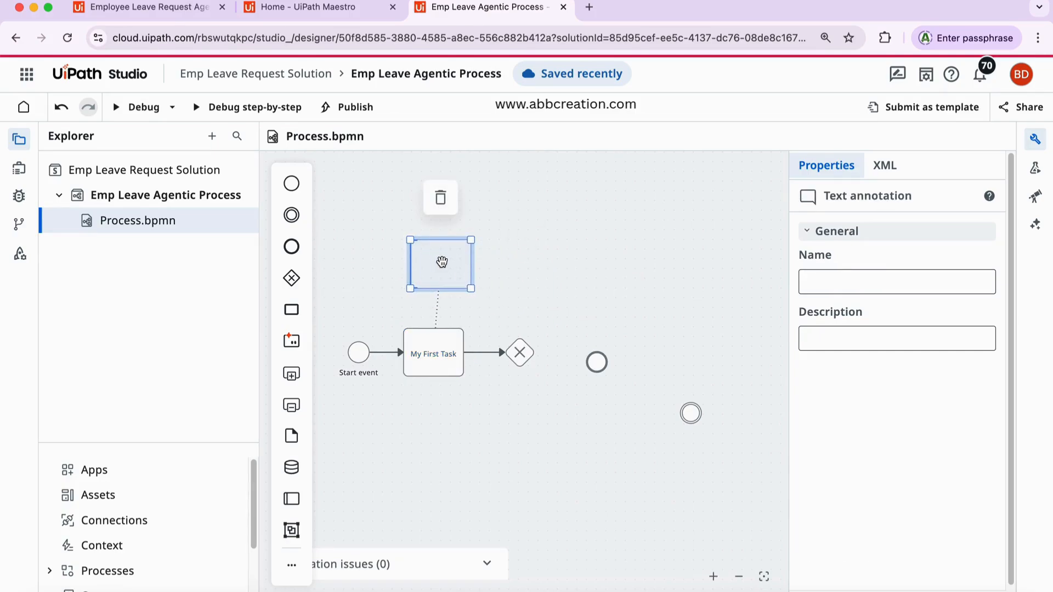
type("M")
left_click_drag(438, 269, 431, 271)
left_click(441, 460)
Move the end event farther from the gateway and add two tasks, one beside the gateway and one below it.
left_click(358, 352)
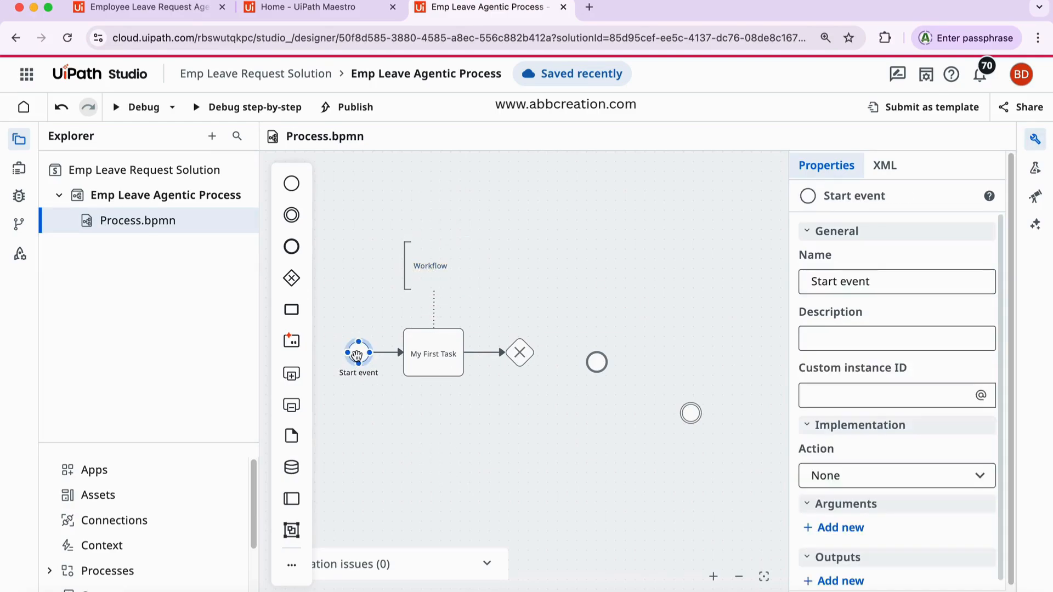
left_click(520, 353)
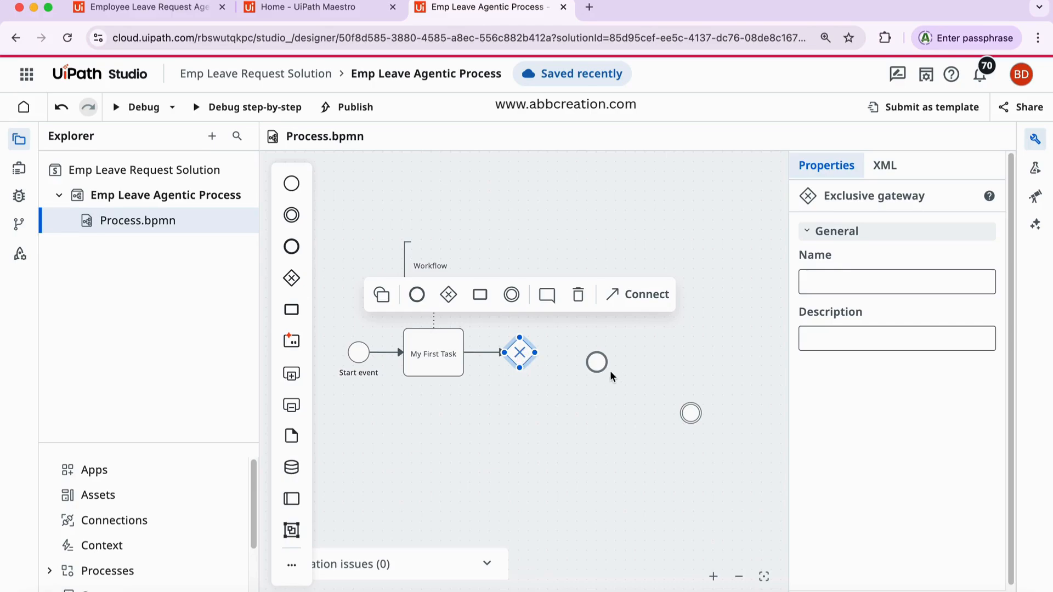
left_click_drag(598, 363, 716, 369)
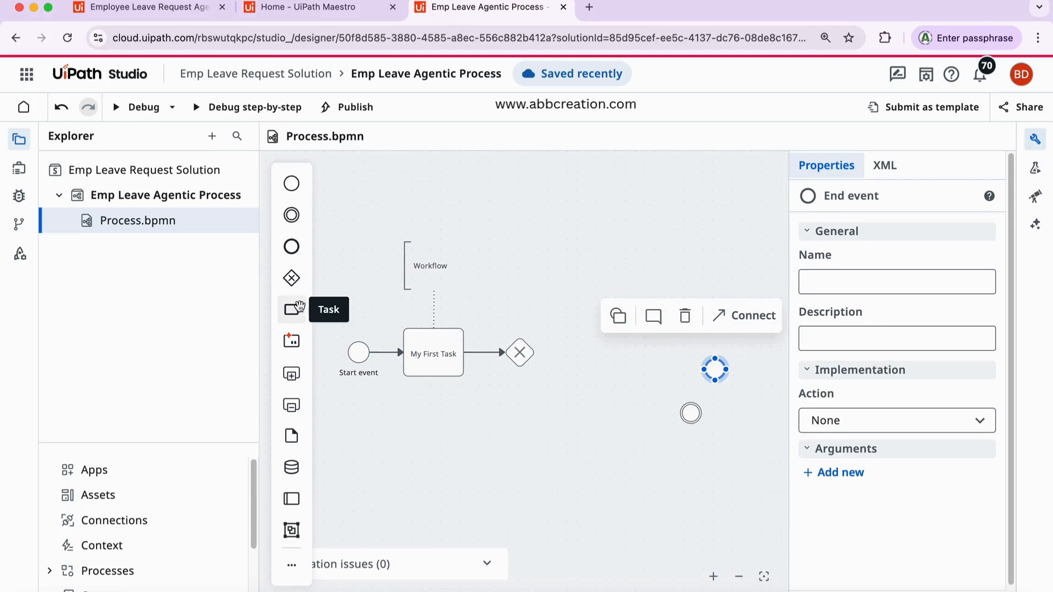
left_click_drag(292, 309, 520, 450)
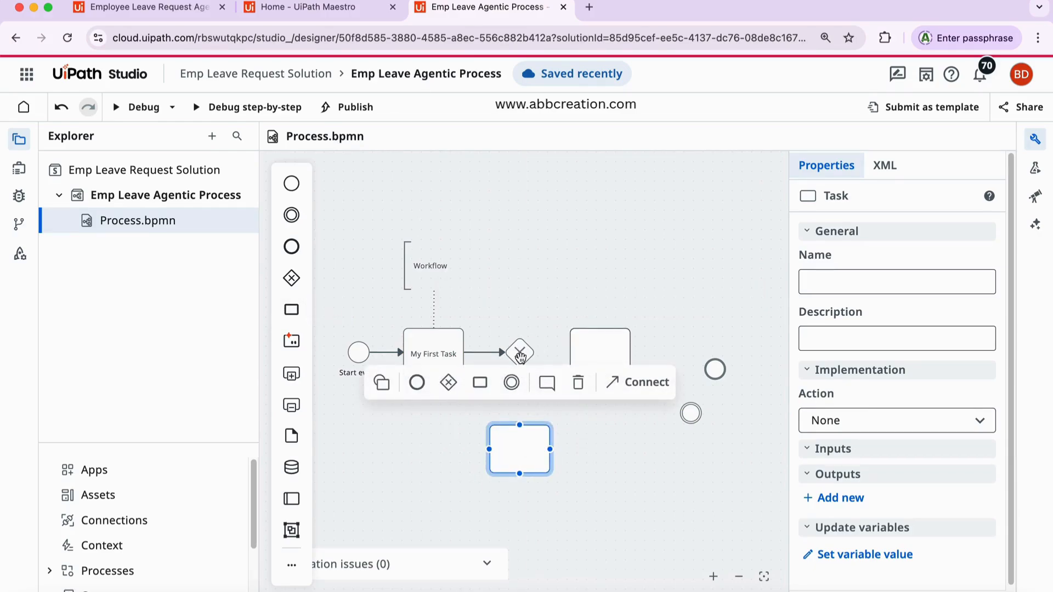
Connect the exclusive gateway to the task beside it and to the task below it.
left_click(520, 351)
left_click_drag(546, 355, 587, 354)
left_click_drag(520, 378, 521, 439)
left_click(649, 520)
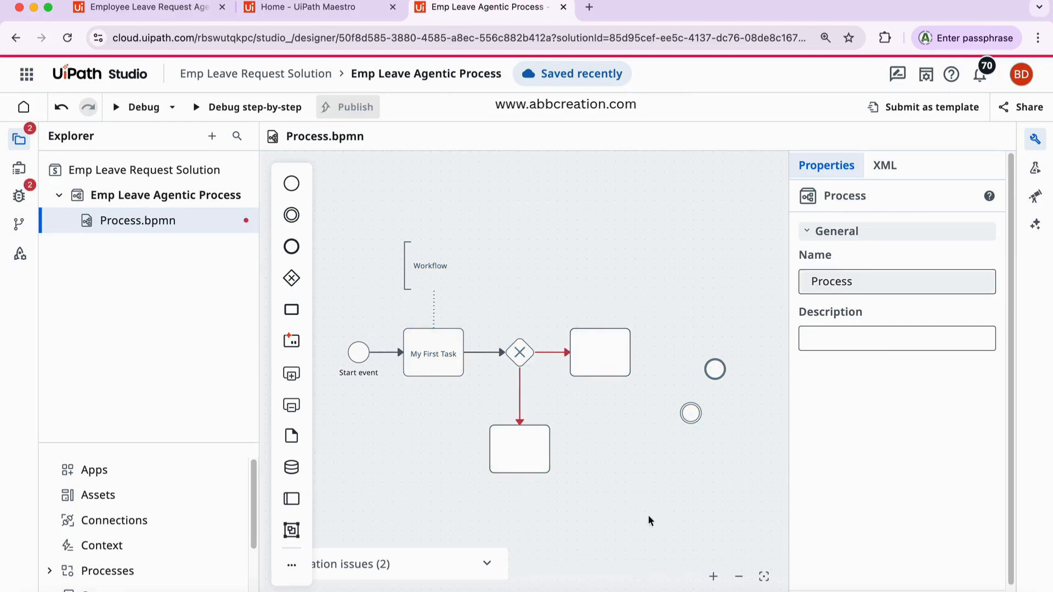
Name the exclusive gateway Match and move the task beside it slightly farther from the gateway.
left_click(518, 352)
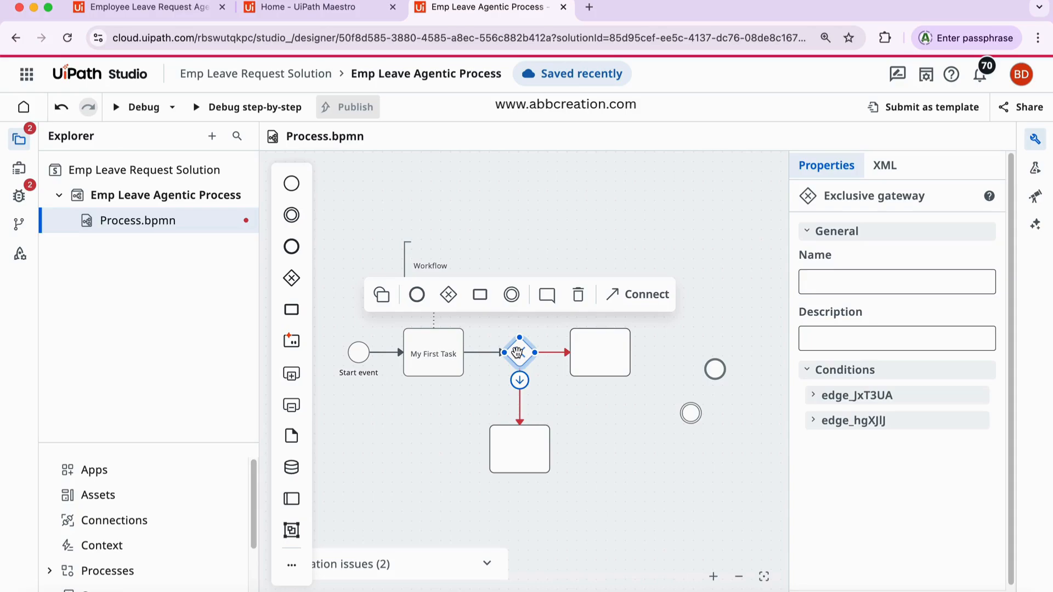
left_click(824, 284)
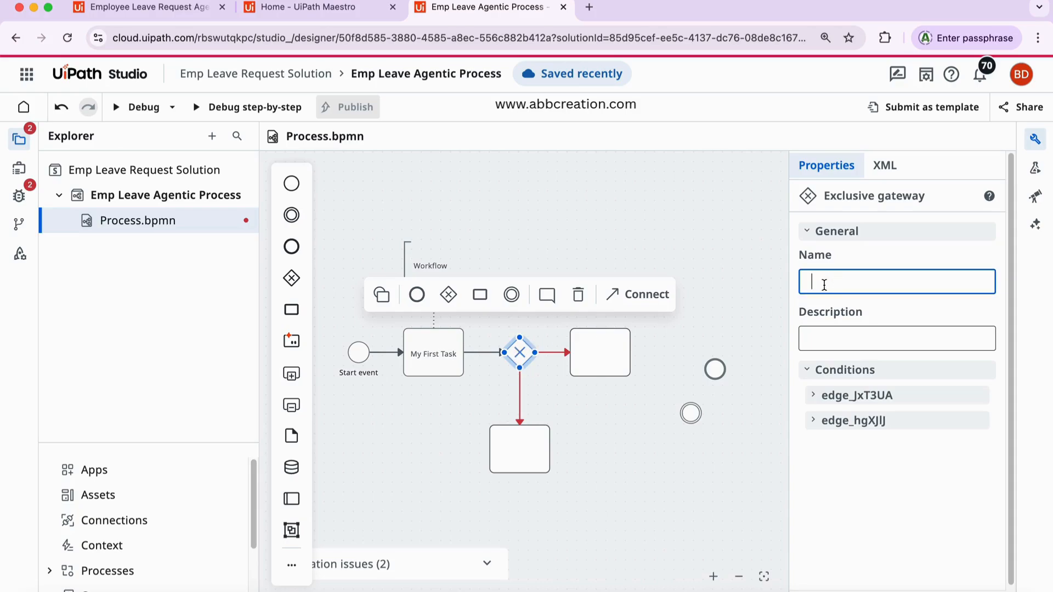
type("Match")
left_click(649, 463)
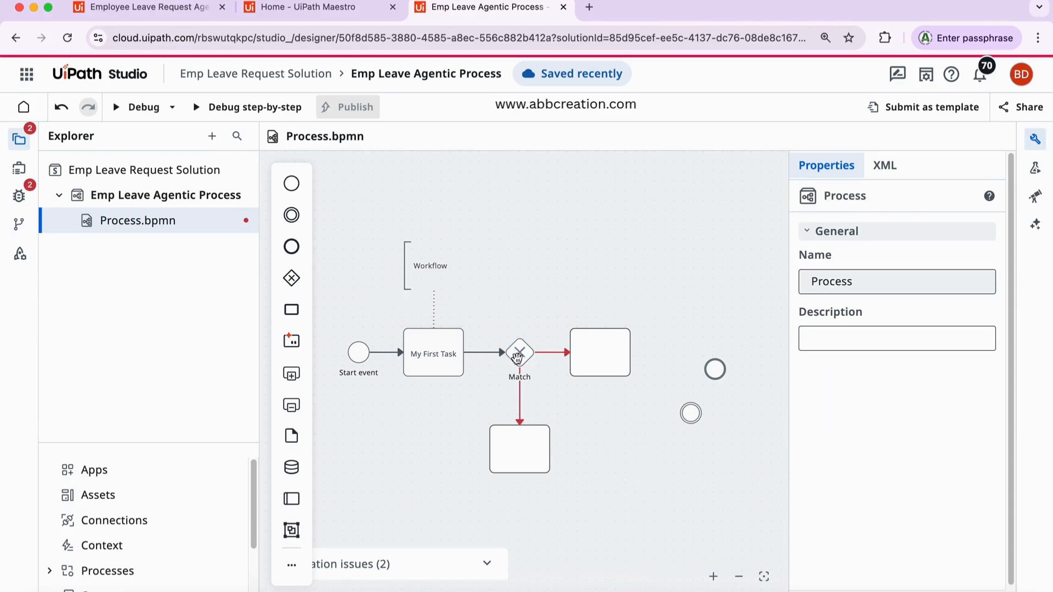
left_click_drag(615, 361, 639, 362)
left_click(591, 415)
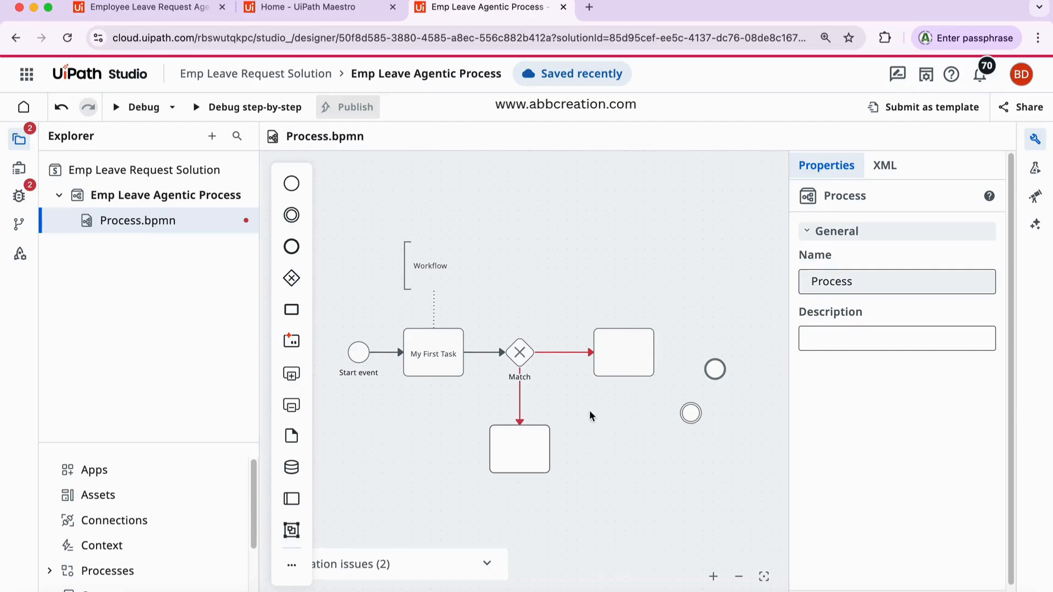
Name the sequence flow from the Match gateway to the task beside it Yes and set its condition to ok.
left_click(566, 354)
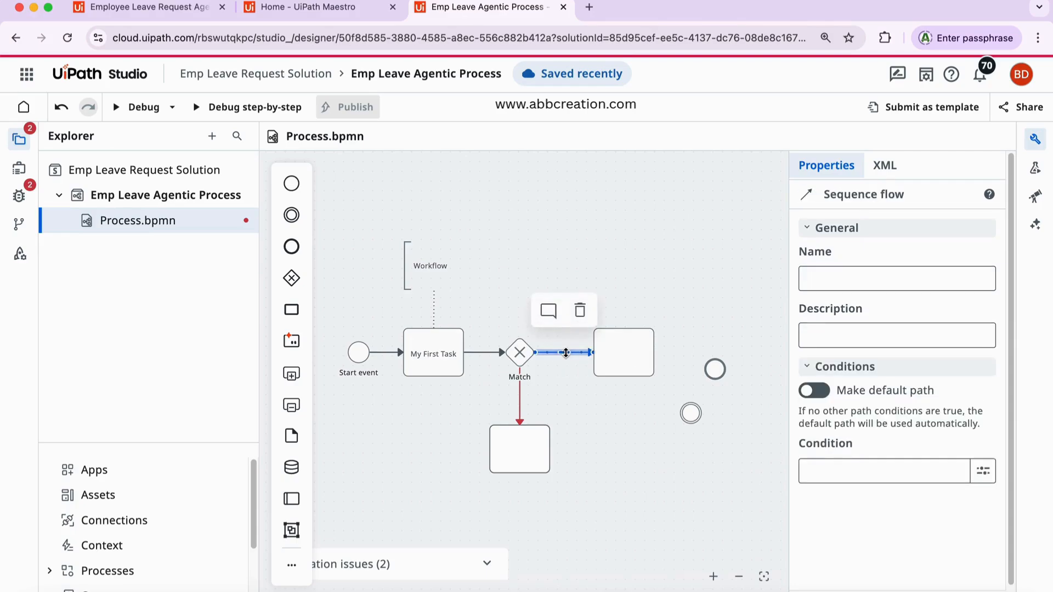
left_click(836, 280)
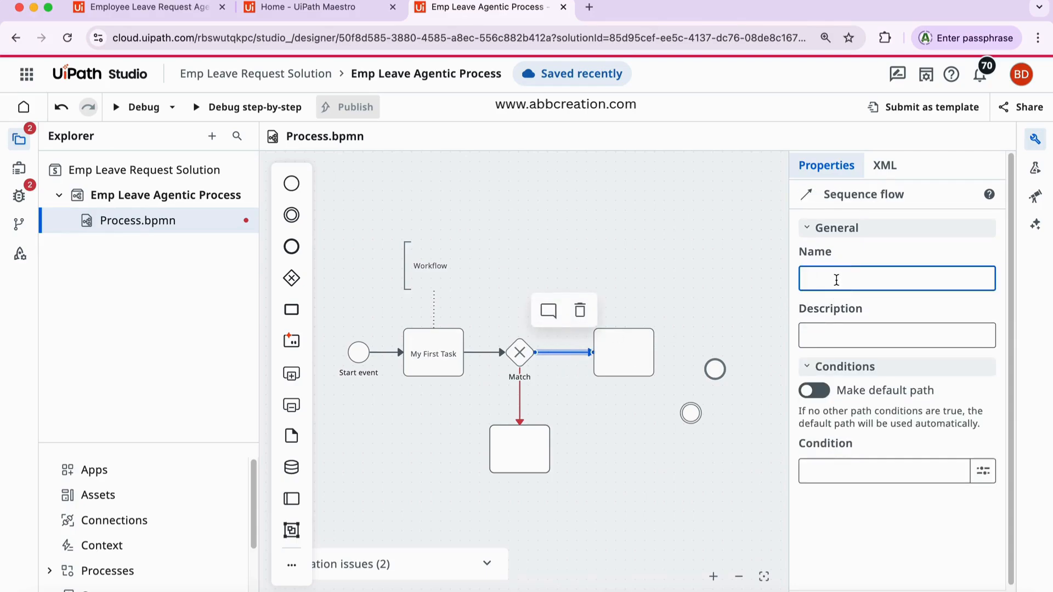
type("Yes")
left_click(864, 469)
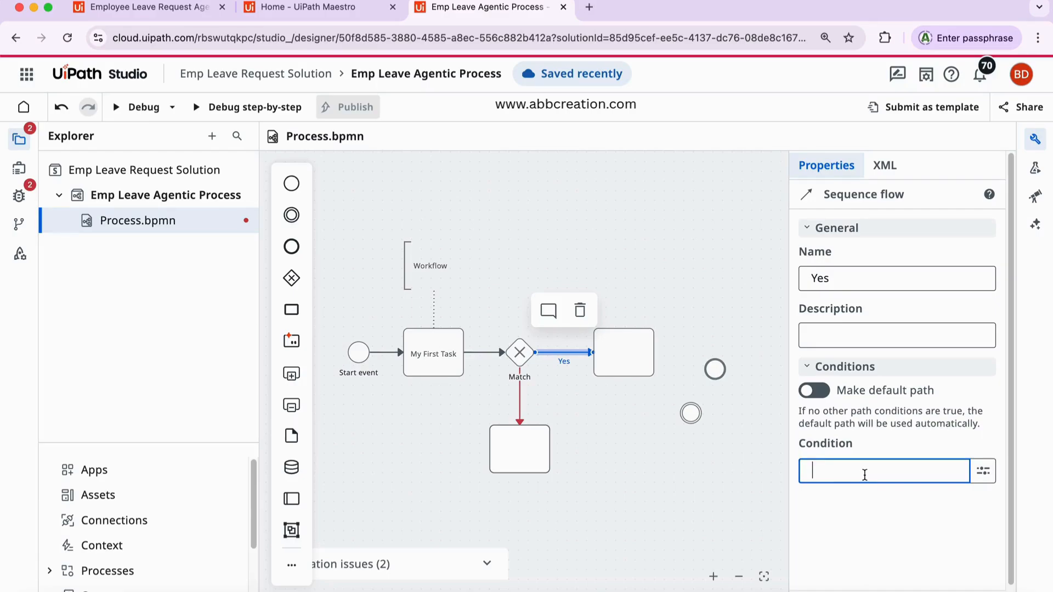
left_click(630, 359)
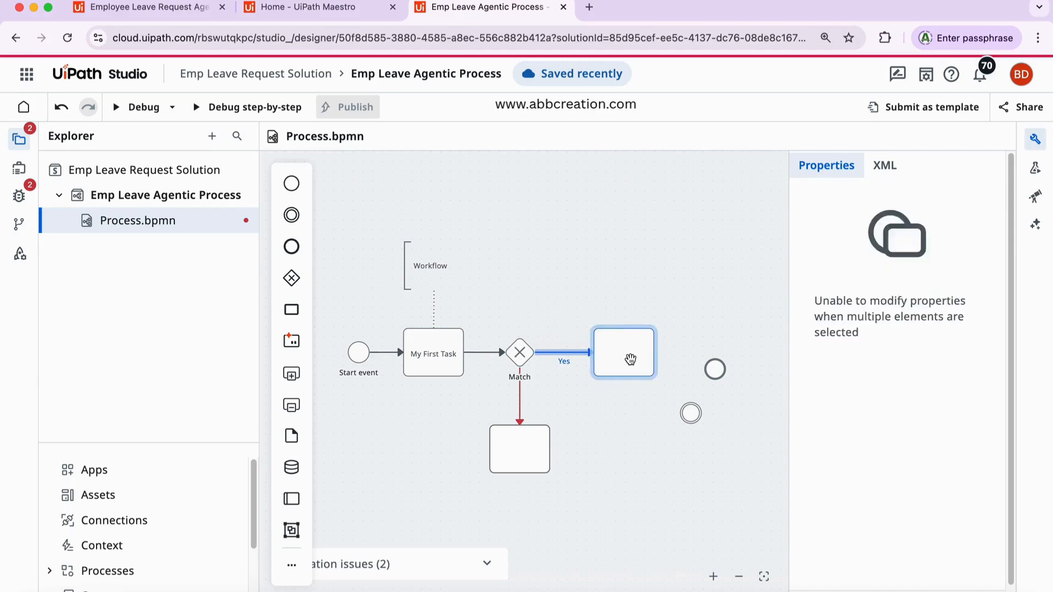
left_click(575, 358)
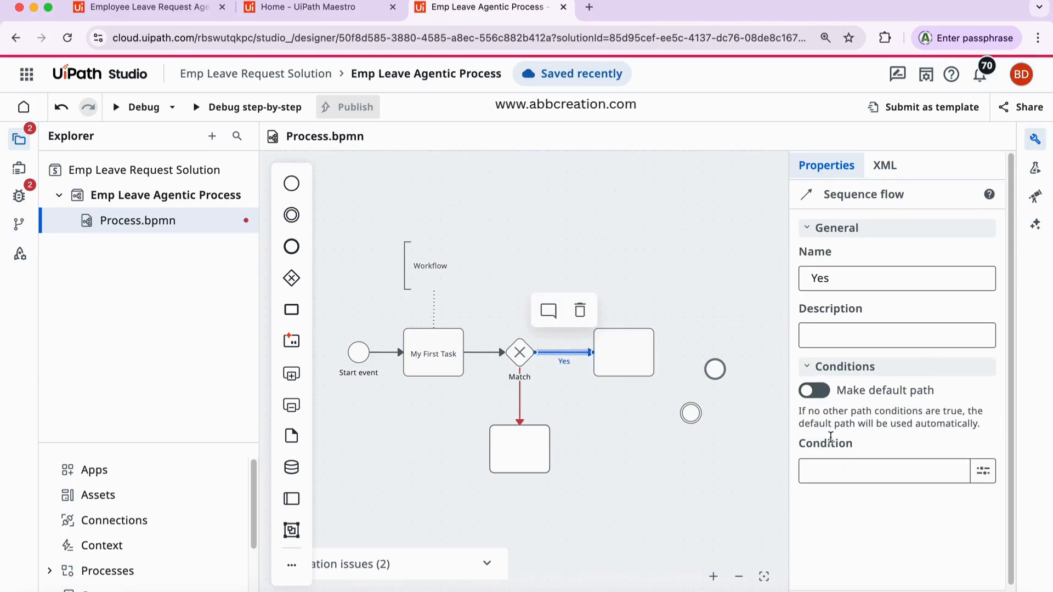
left_click(861, 471)
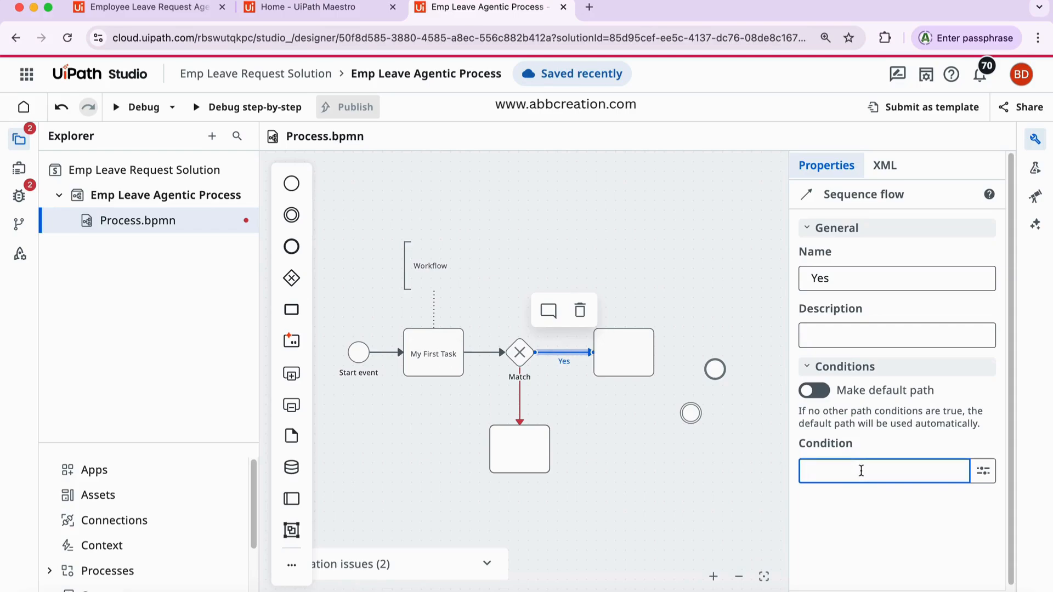
type("ok")
left_click(729, 499)
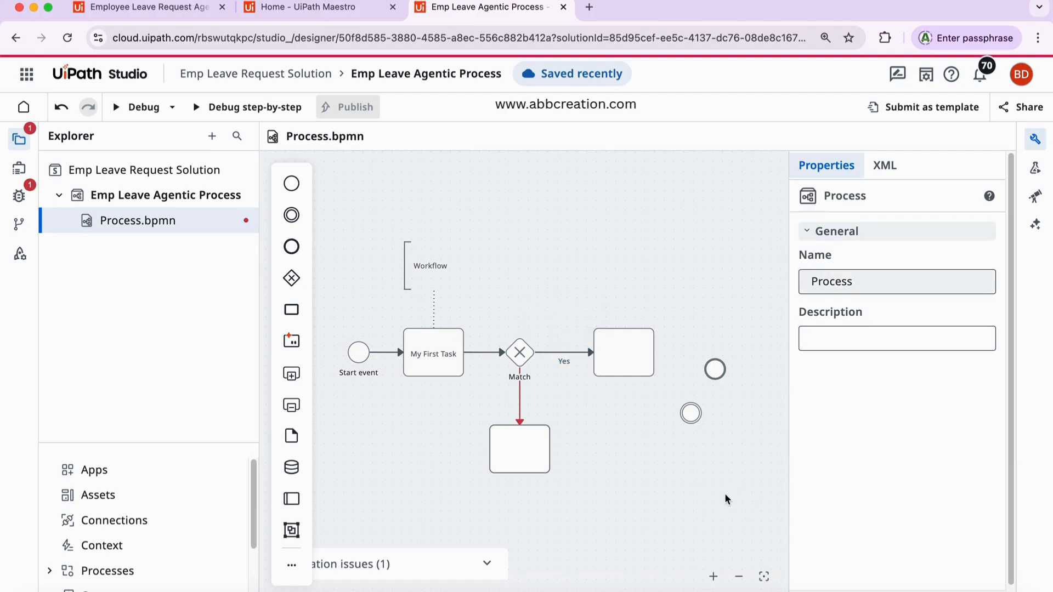
Name the sequence flow from the Match gateway to the task below it No and set its condition to NOK.
left_click(522, 410)
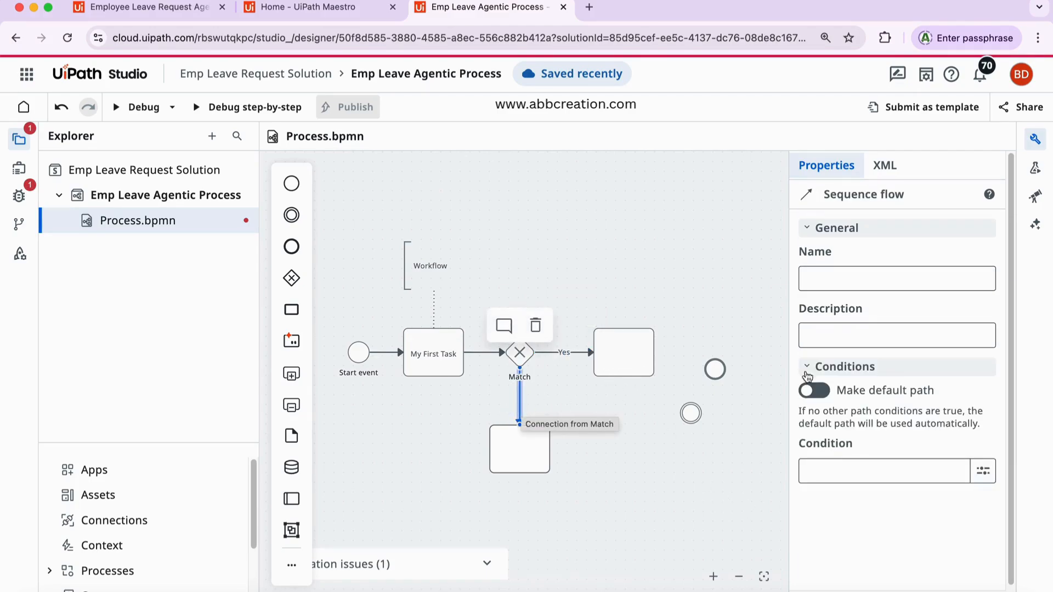
left_click(847, 278)
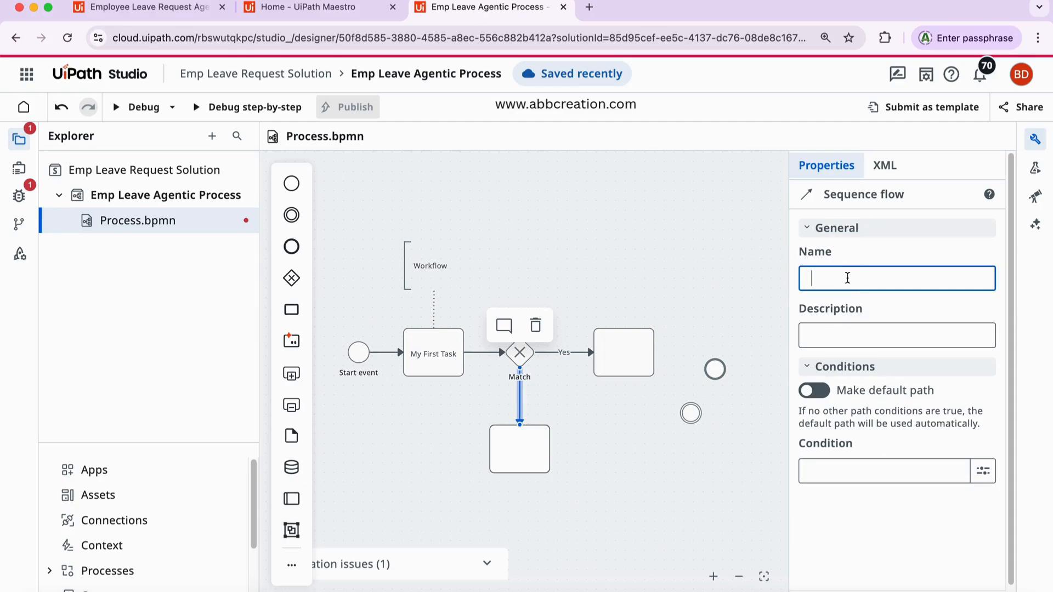
type("No")
left_click(865, 472)
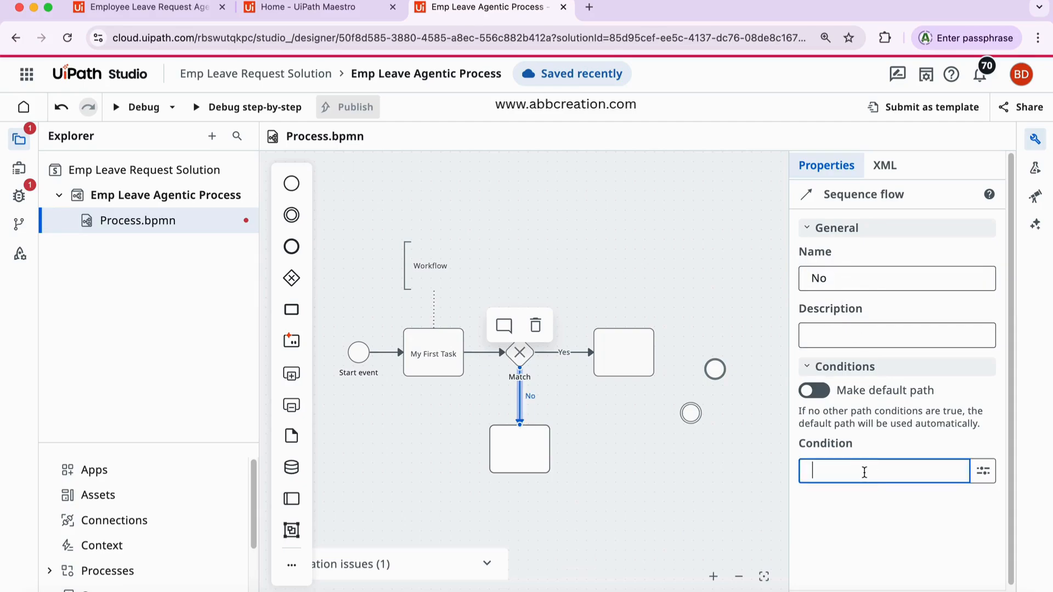
type("nOk")
left_click_drag(849, 470, 712, 464)
type("NOK")
left_click(821, 278)
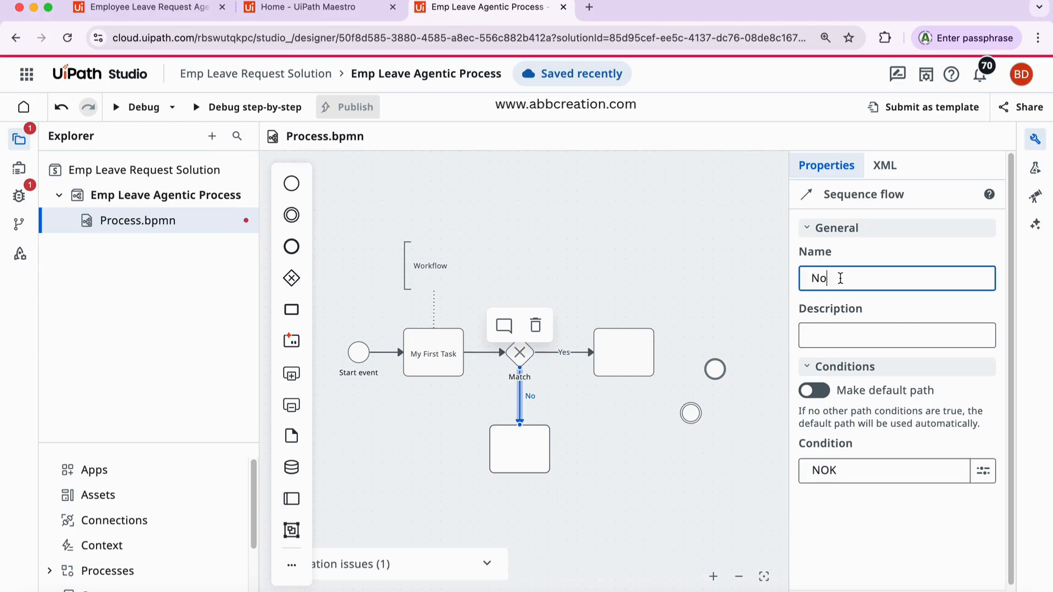
left_click(632, 469)
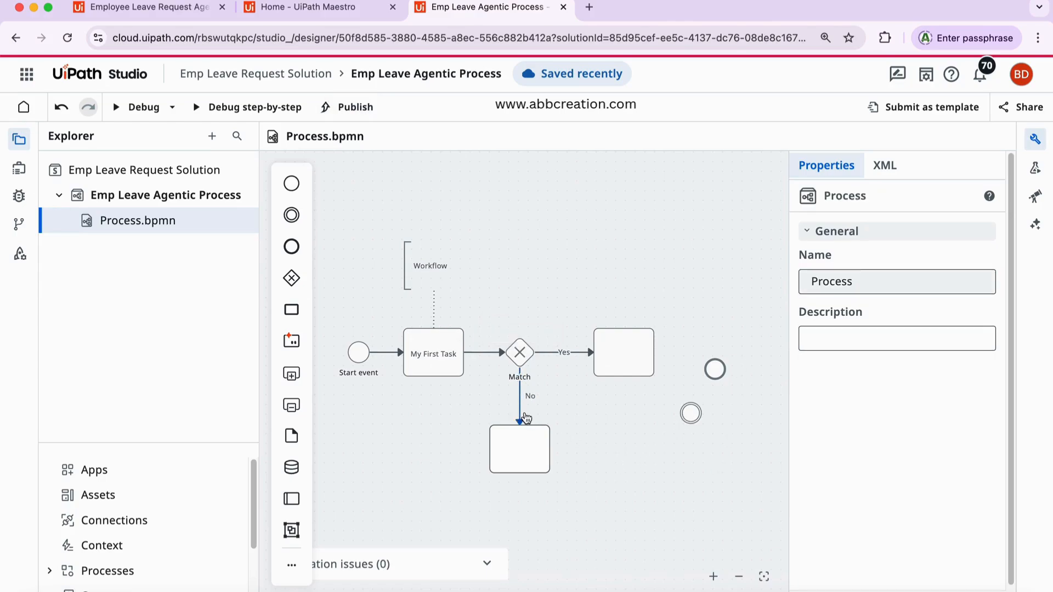
Name the task at the end of the Yes flow Passed.
left_click(623, 338)
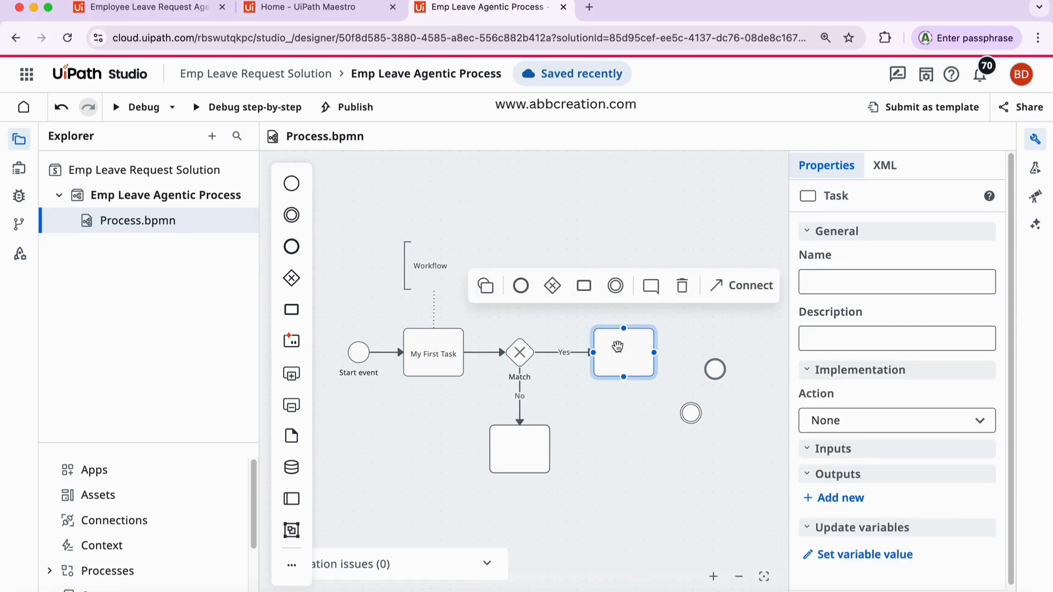
left_click(842, 282)
type("Pease")
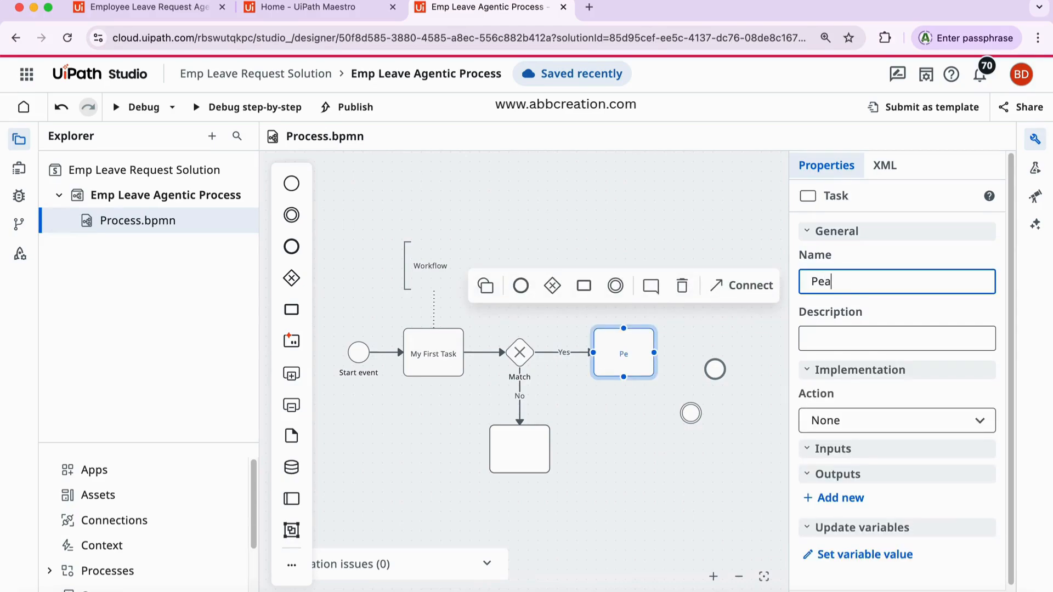
key("BackSpace")
key("BackSpace")
key("BackSpace")
key("BackSpace")
key("BackSpace")
double_click(631, 360)
type("ssed")
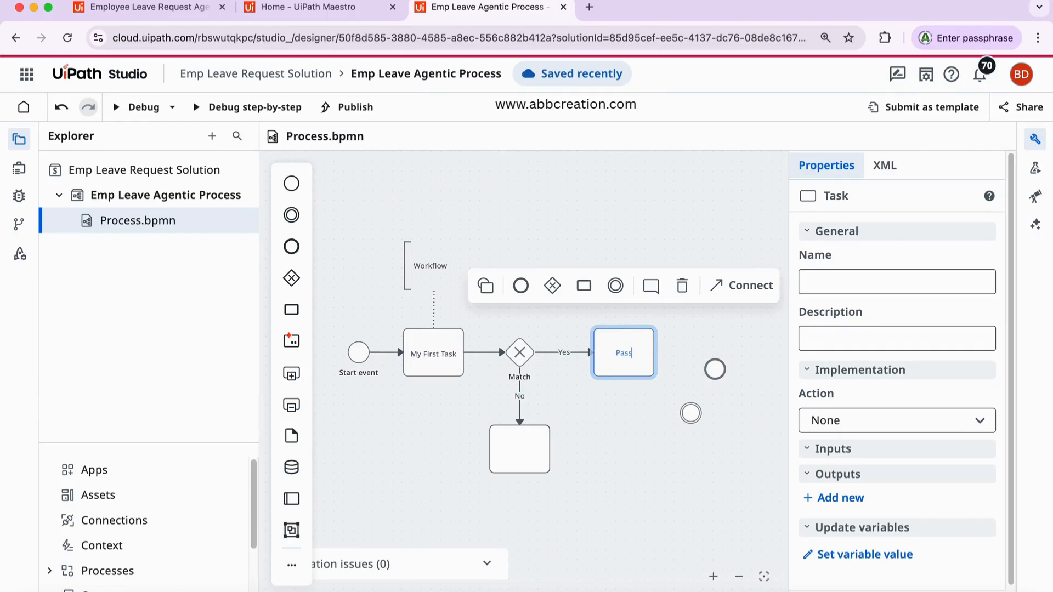
Name the task at the end of the No flow Failed.
left_click(514, 456)
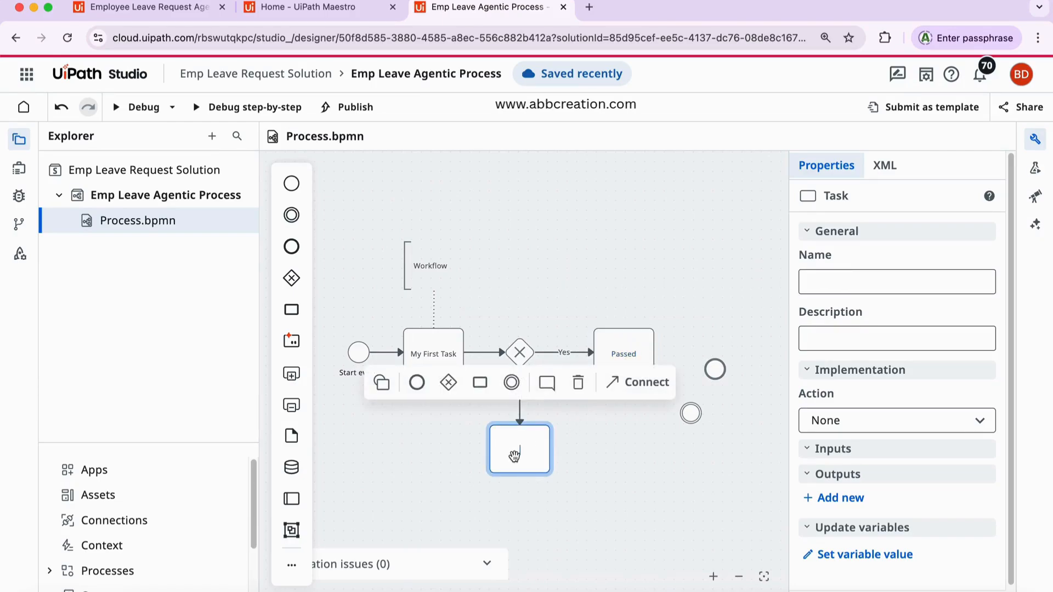
type("Failed")
left_click(628, 510)
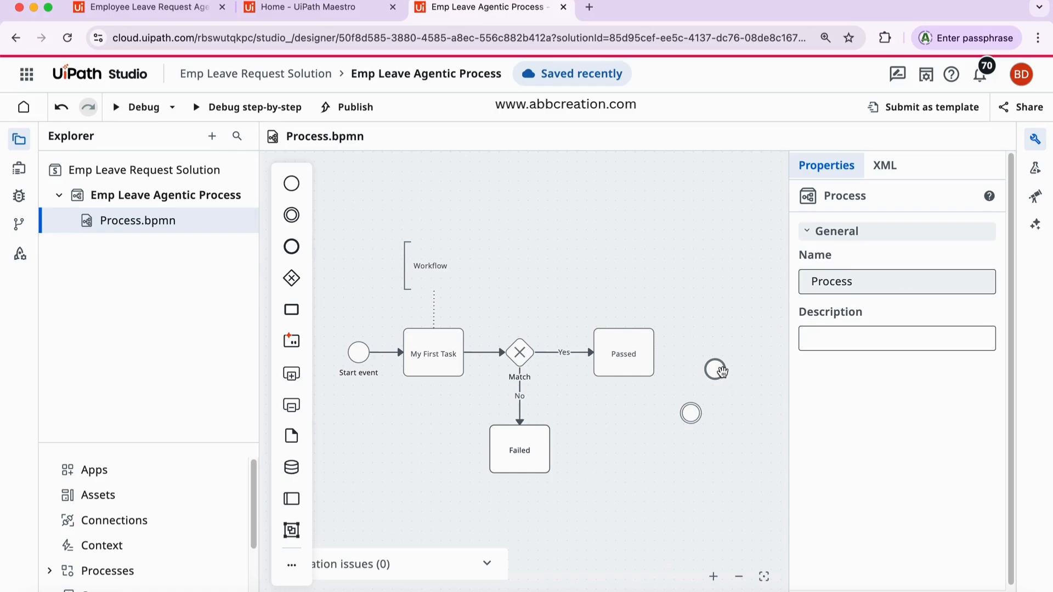
Align the end event with the Passed task and connect Passed to it.
left_click_drag(722, 372, 720, 355)
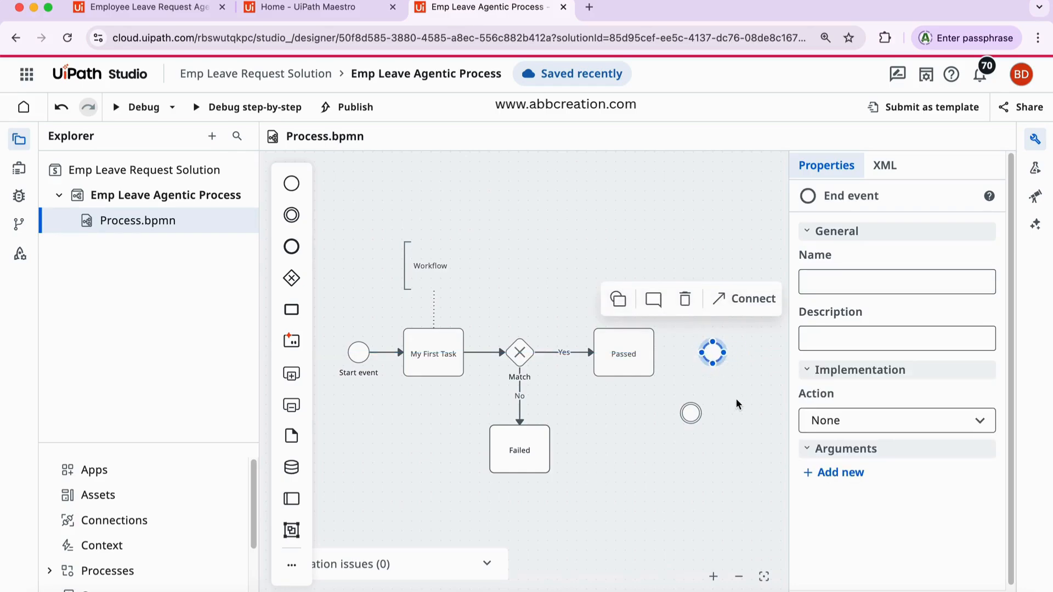
left_click(623, 354)
left_click_drag(653, 354, 713, 356)
Move the unconnected intermediate event to the other side of the Failed task and connect Failed to the end event.
left_click_drag(692, 414, 398, 471)
left_click(547, 453)
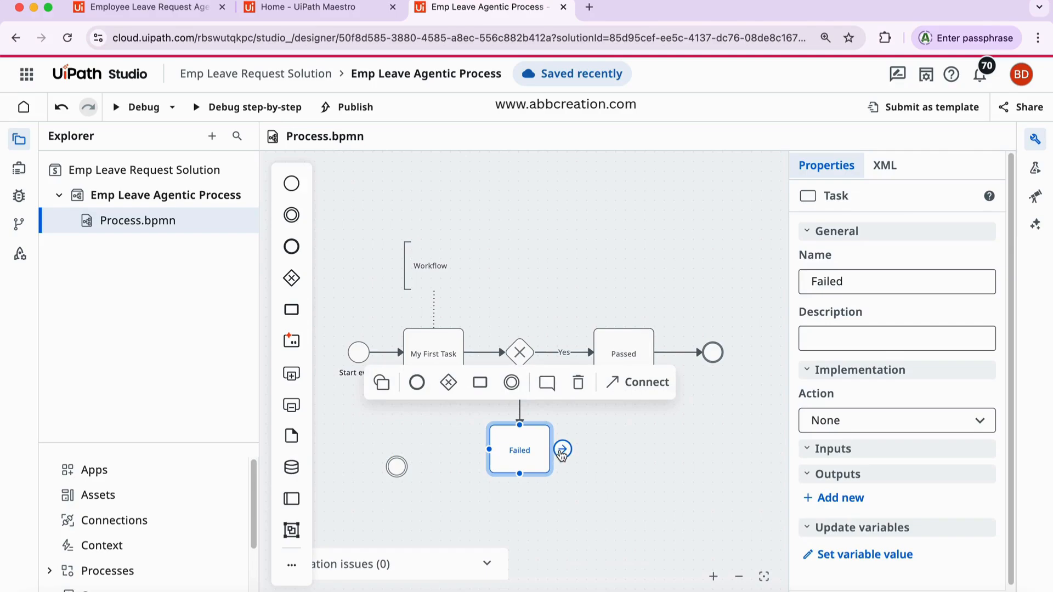
left_click_drag(562, 452, 715, 354)
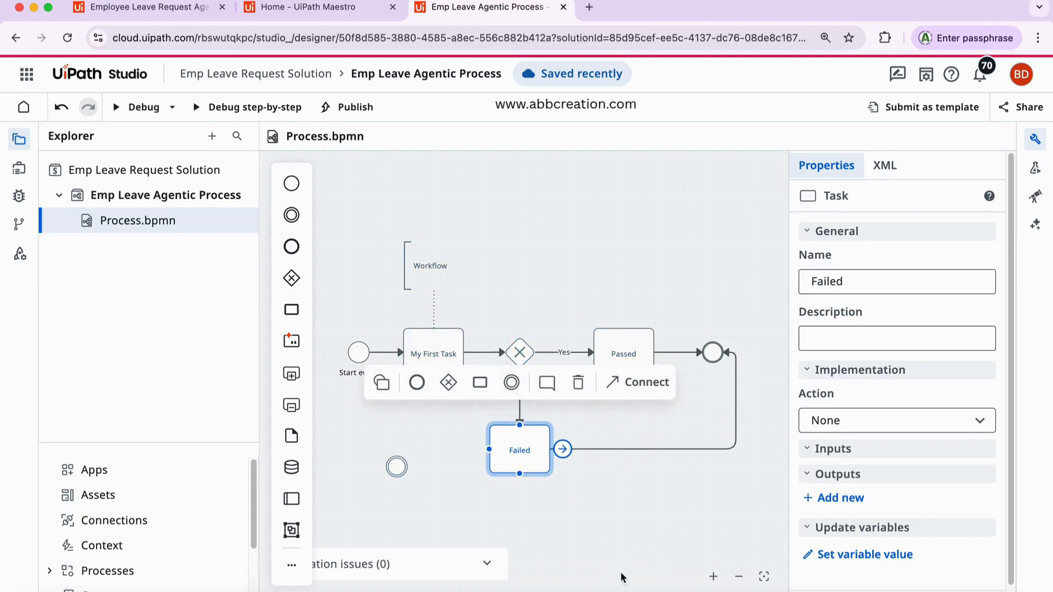
left_click(604, 532)
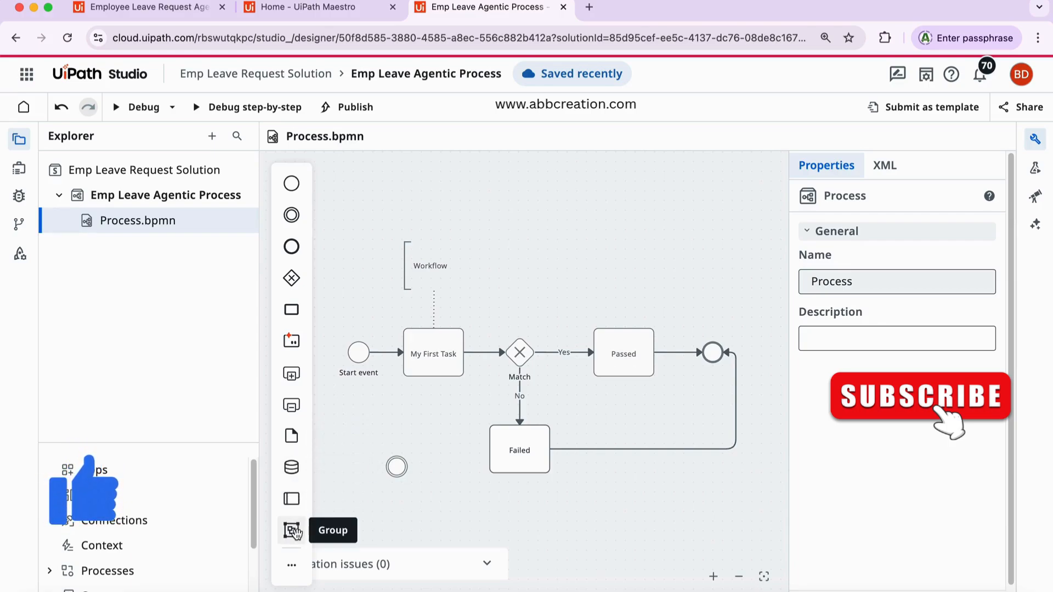
Look through the full list of BPMN elements and switch to Preview to view the leave request process diagram.
left_click(292, 568)
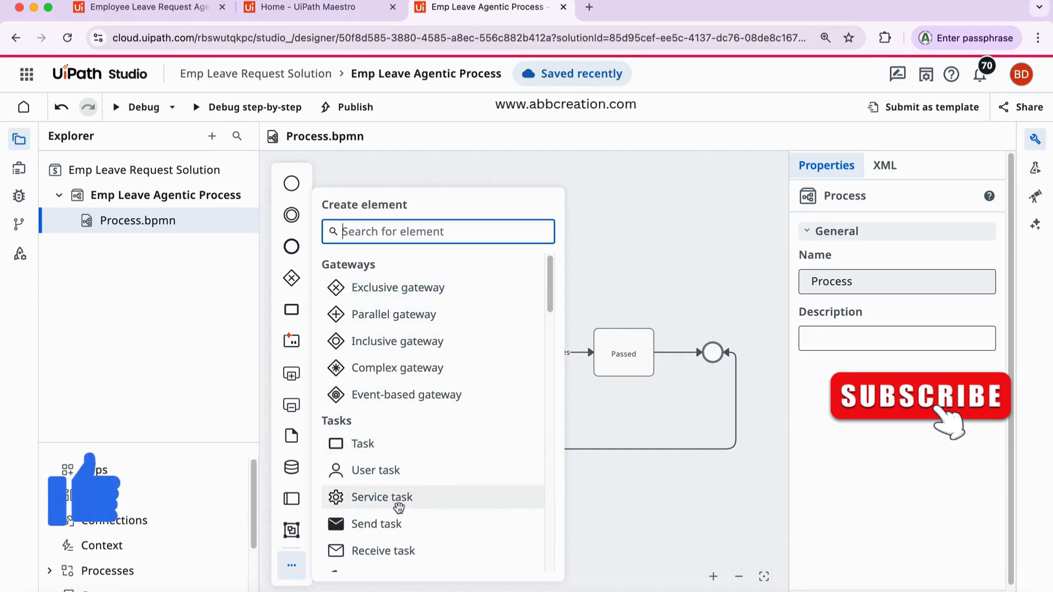
left_click(709, 493)
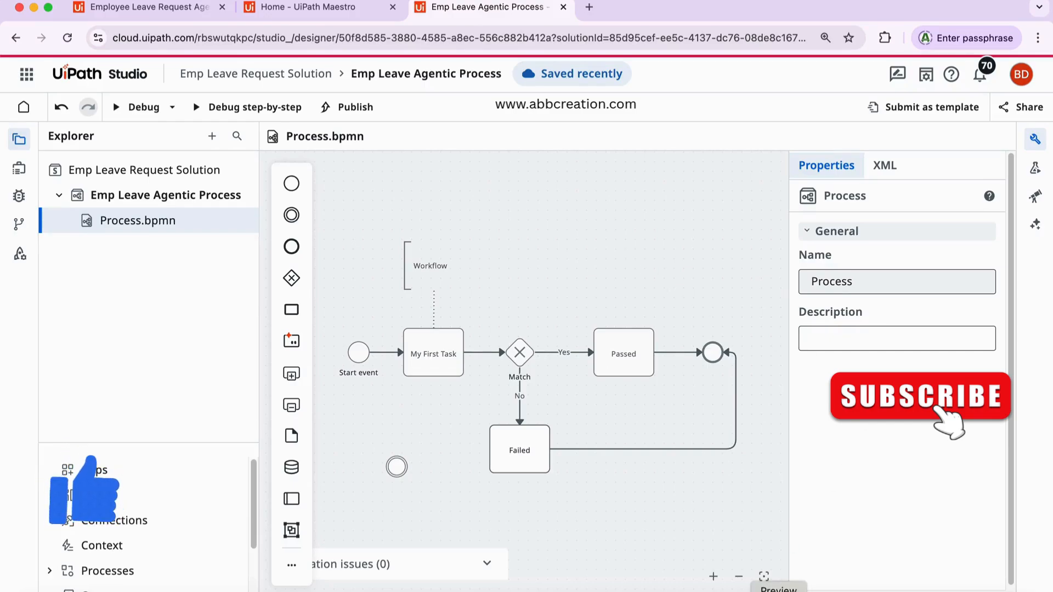
left_click(778, 591)
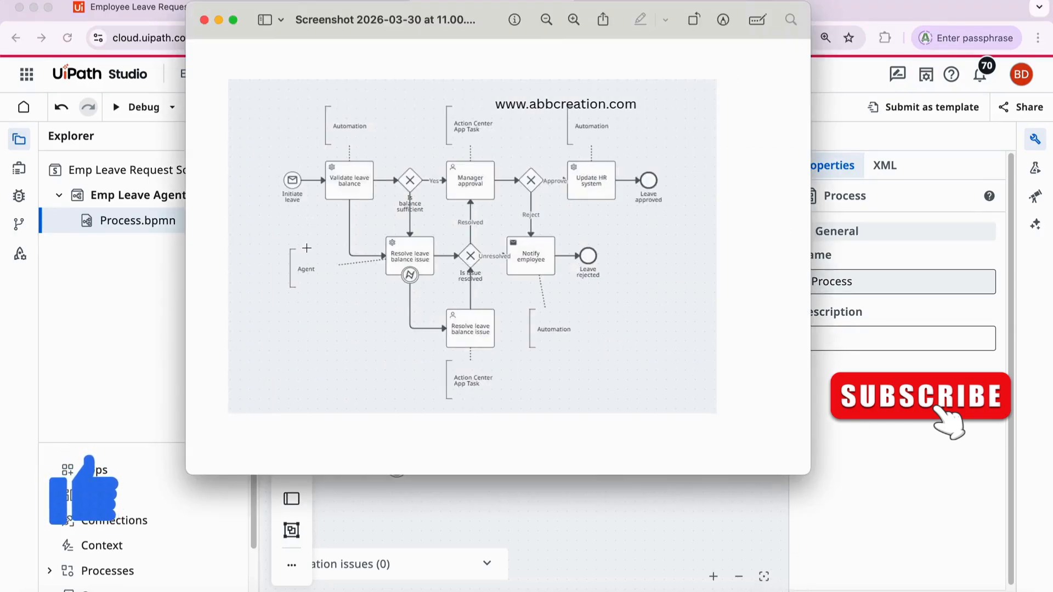